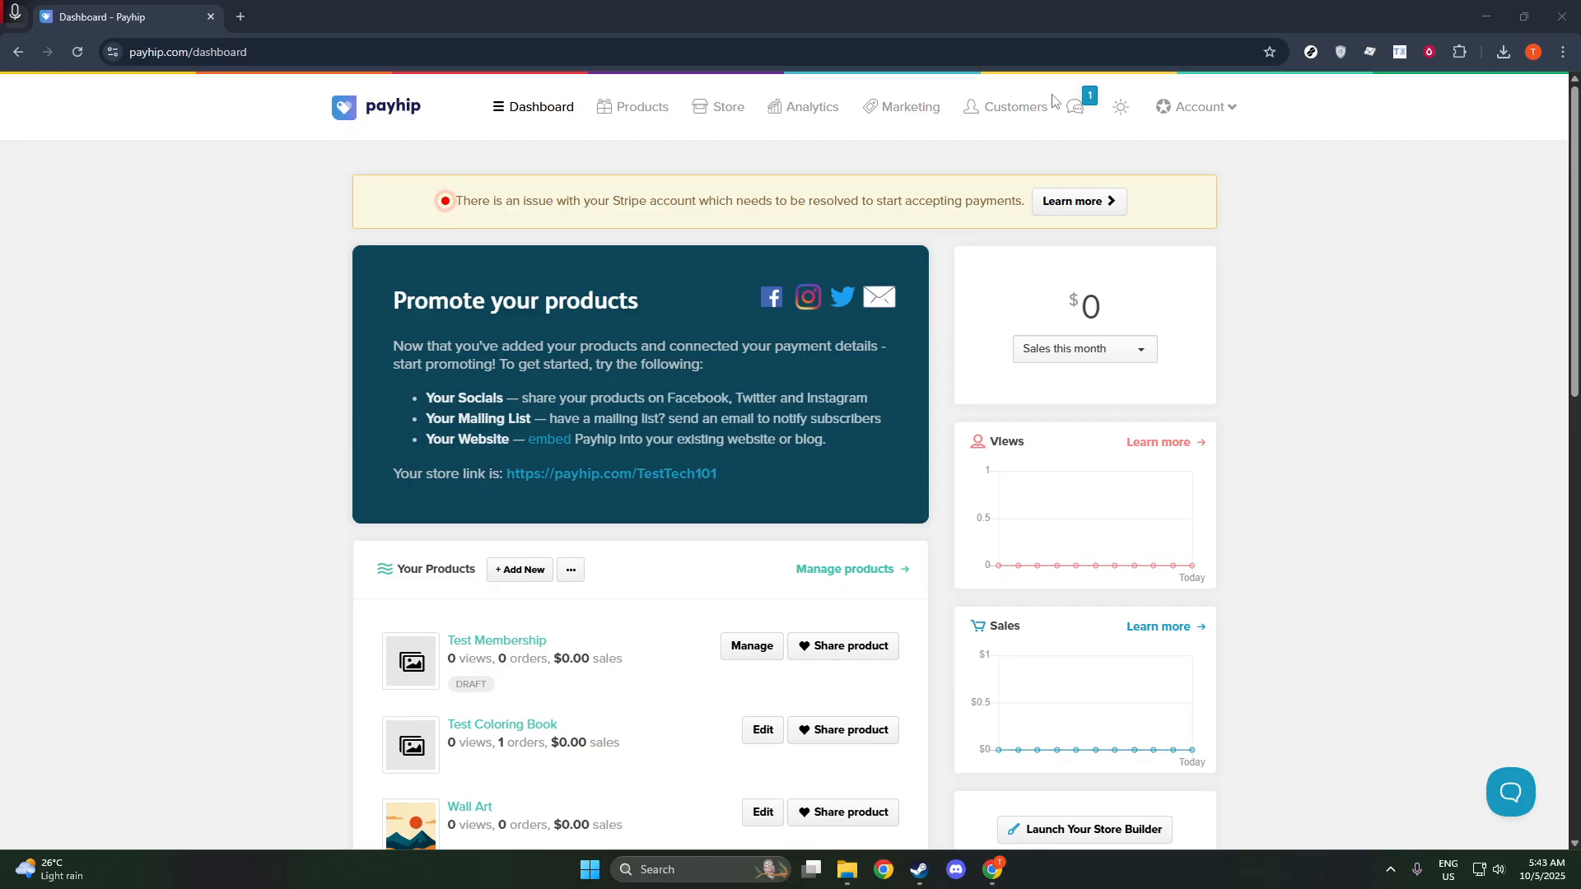
Step: Create a new course product titled "Sample" and add a new lesson to its first section
{"action": "left_click", "coordinate": [650, 110]}
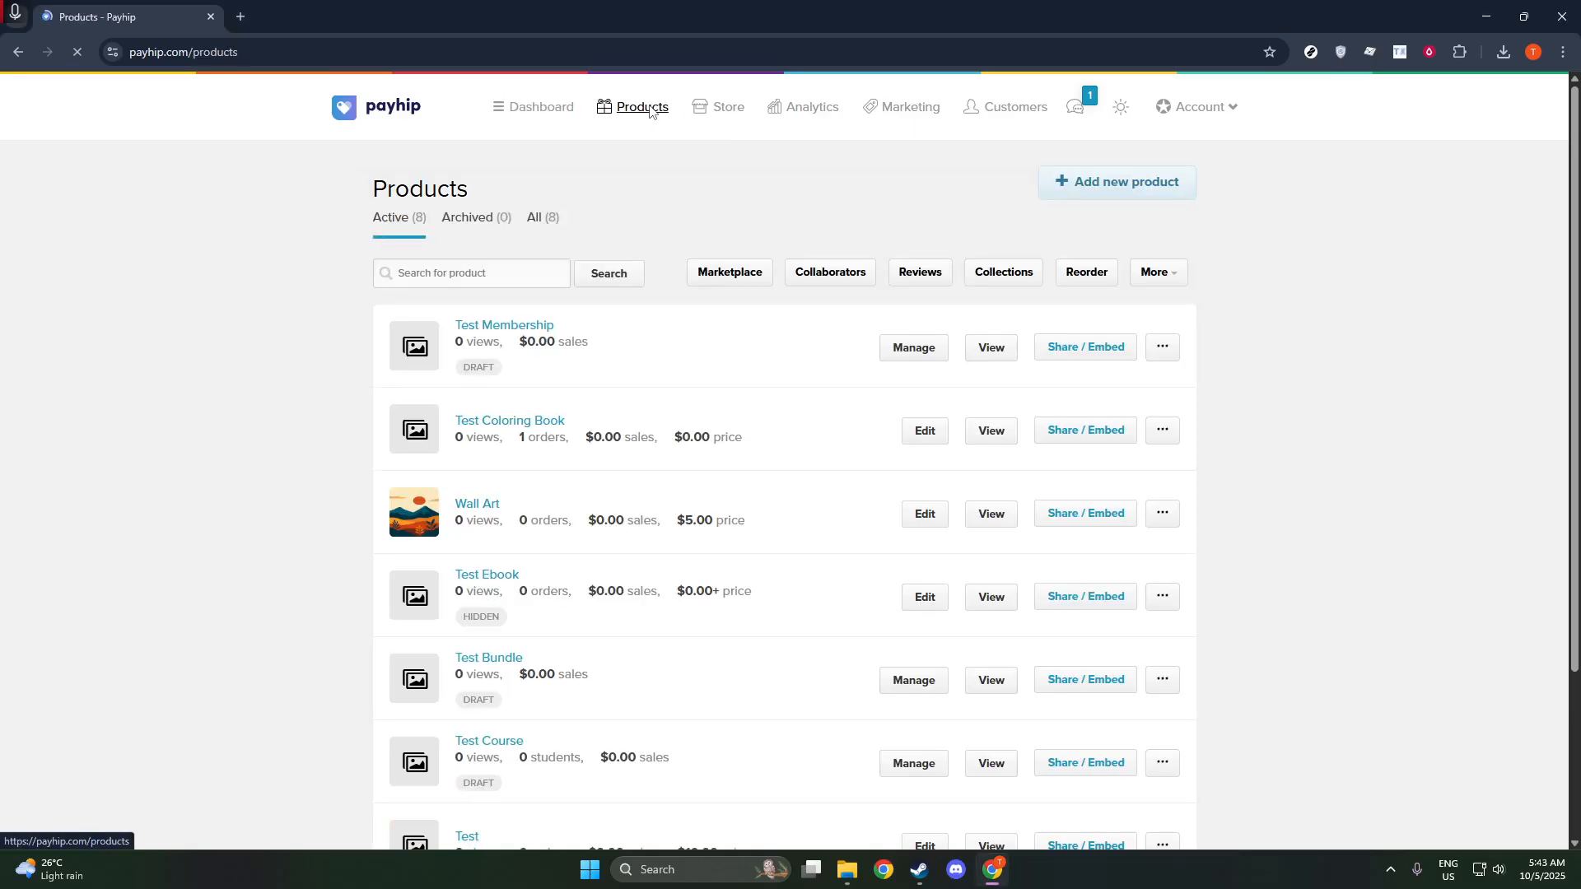
{"action": "left_click", "coordinate": [1168, 183]}
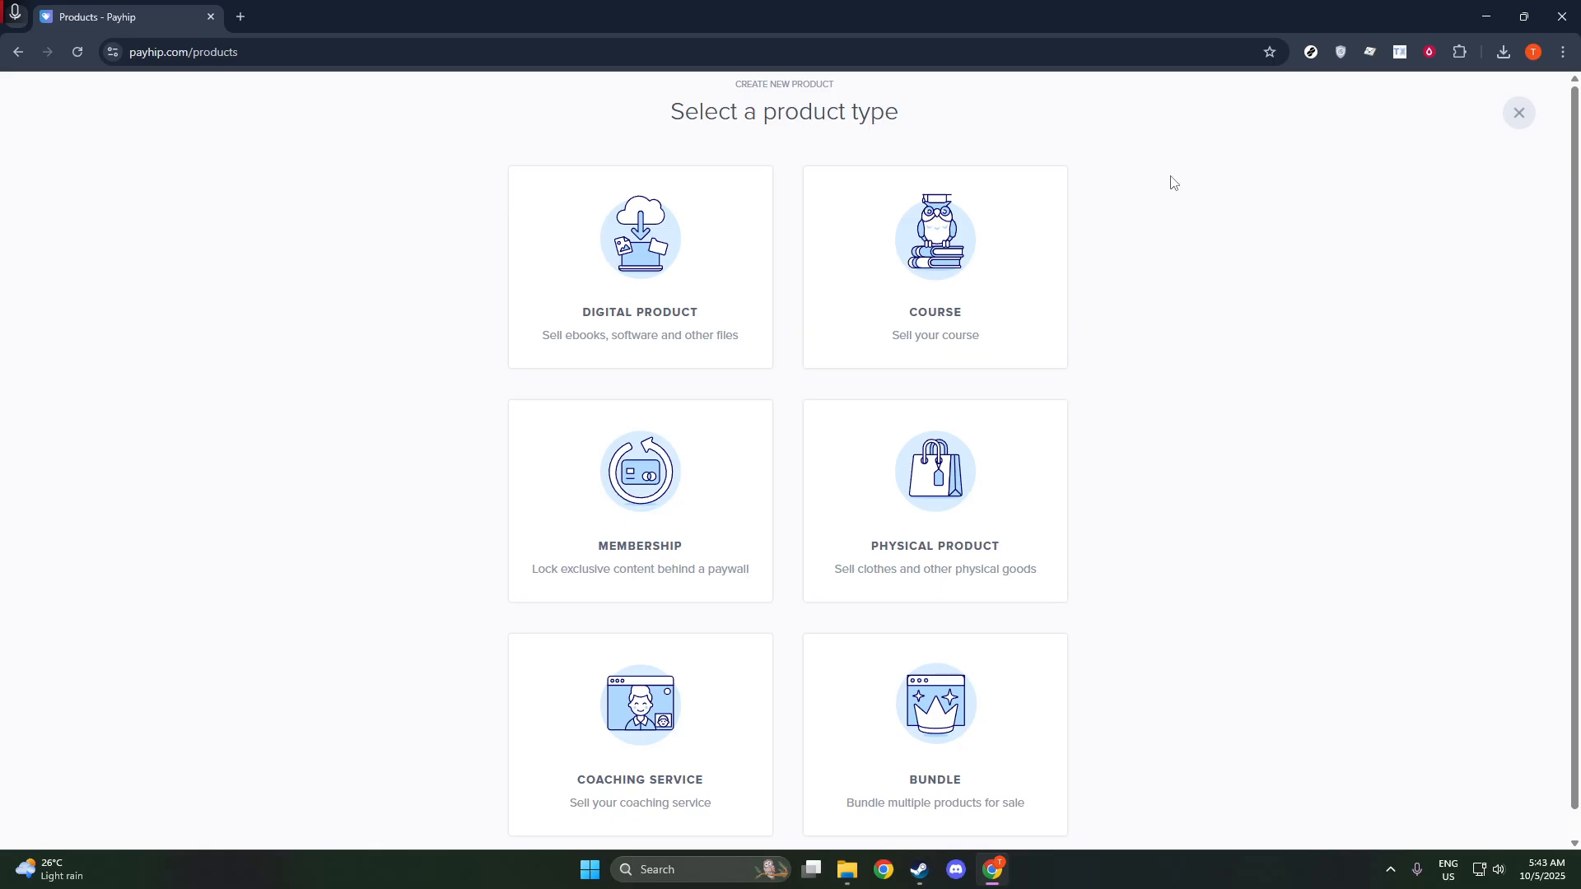
{"action": "left_click", "coordinate": [964, 285]}
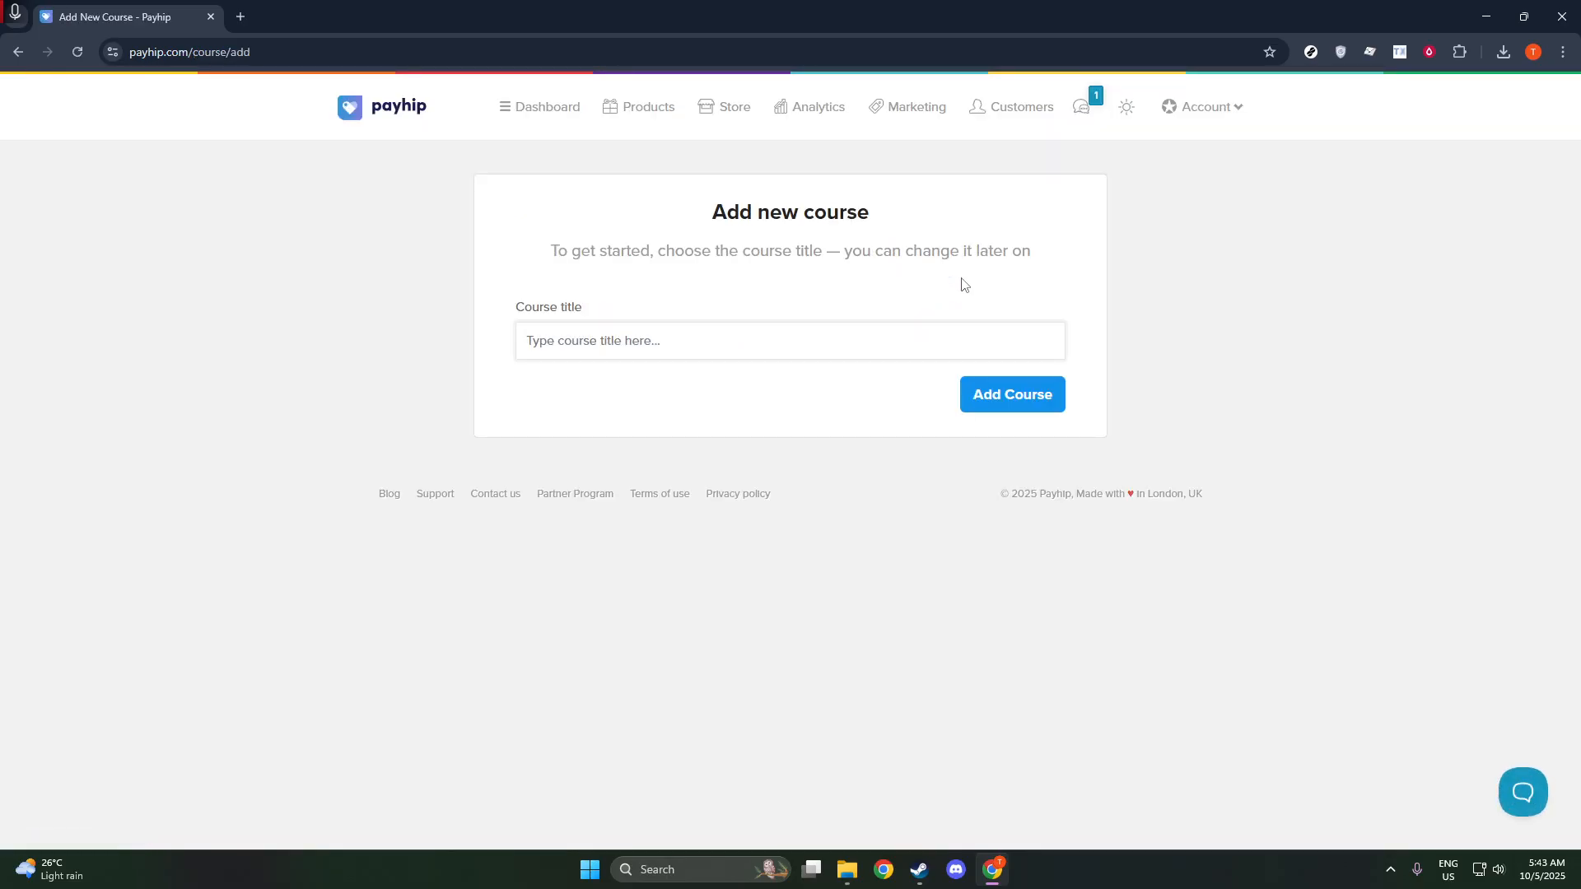
{"action": "left_click", "coordinate": [817, 328]}
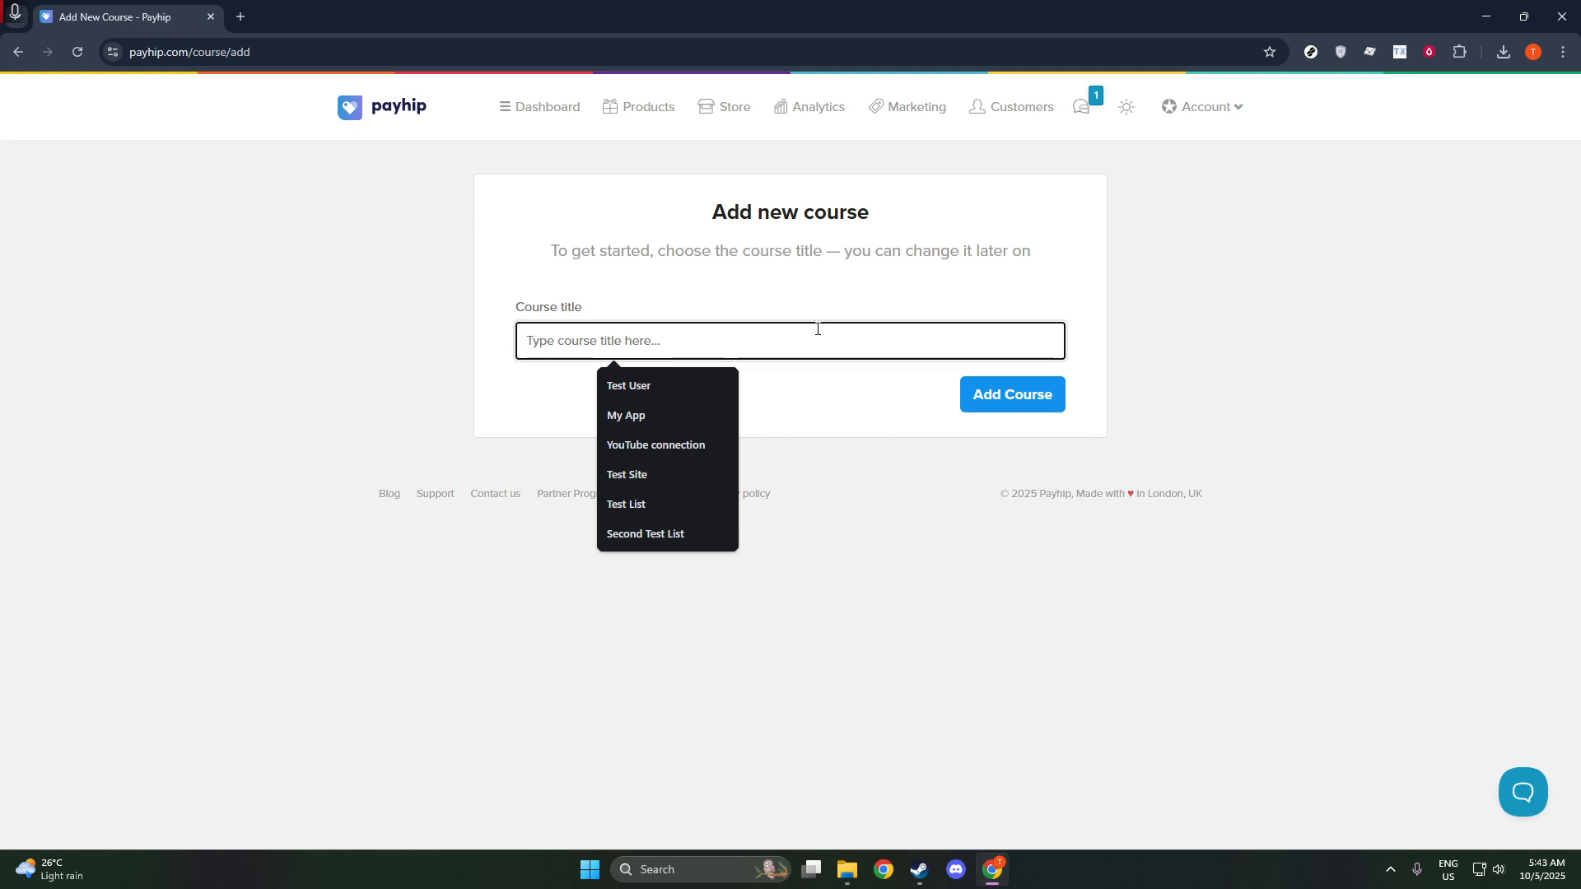
{"action": "type", "text": "Sampk"}
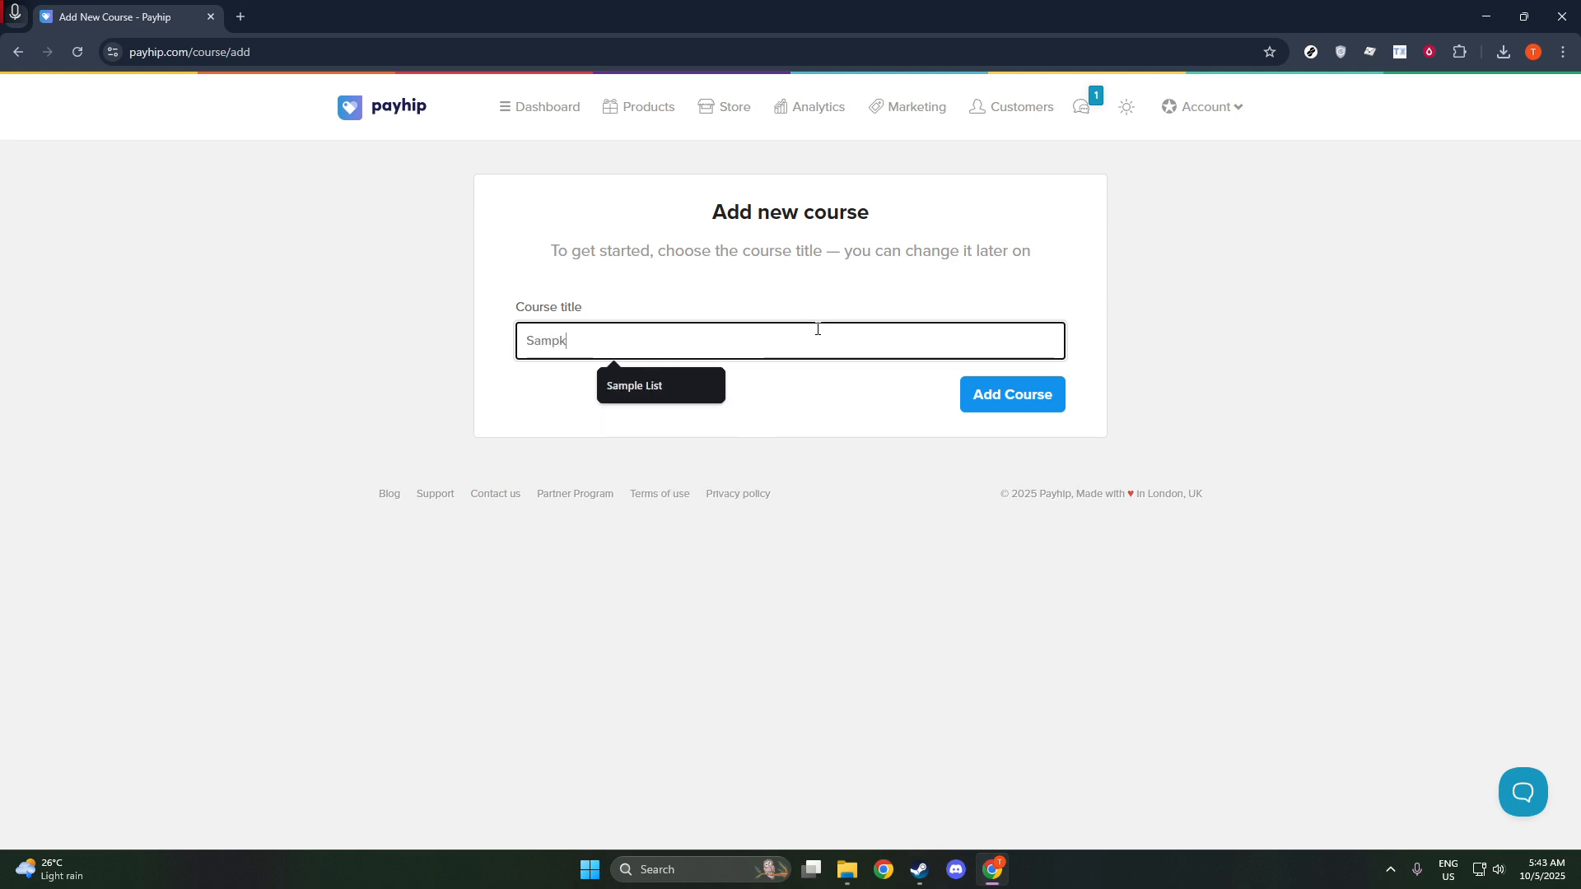
{"action": "key", "text": "BackSpace"}
{"action": "type", "text": "le"}
{"action": "left_click", "coordinate": [1048, 410]}
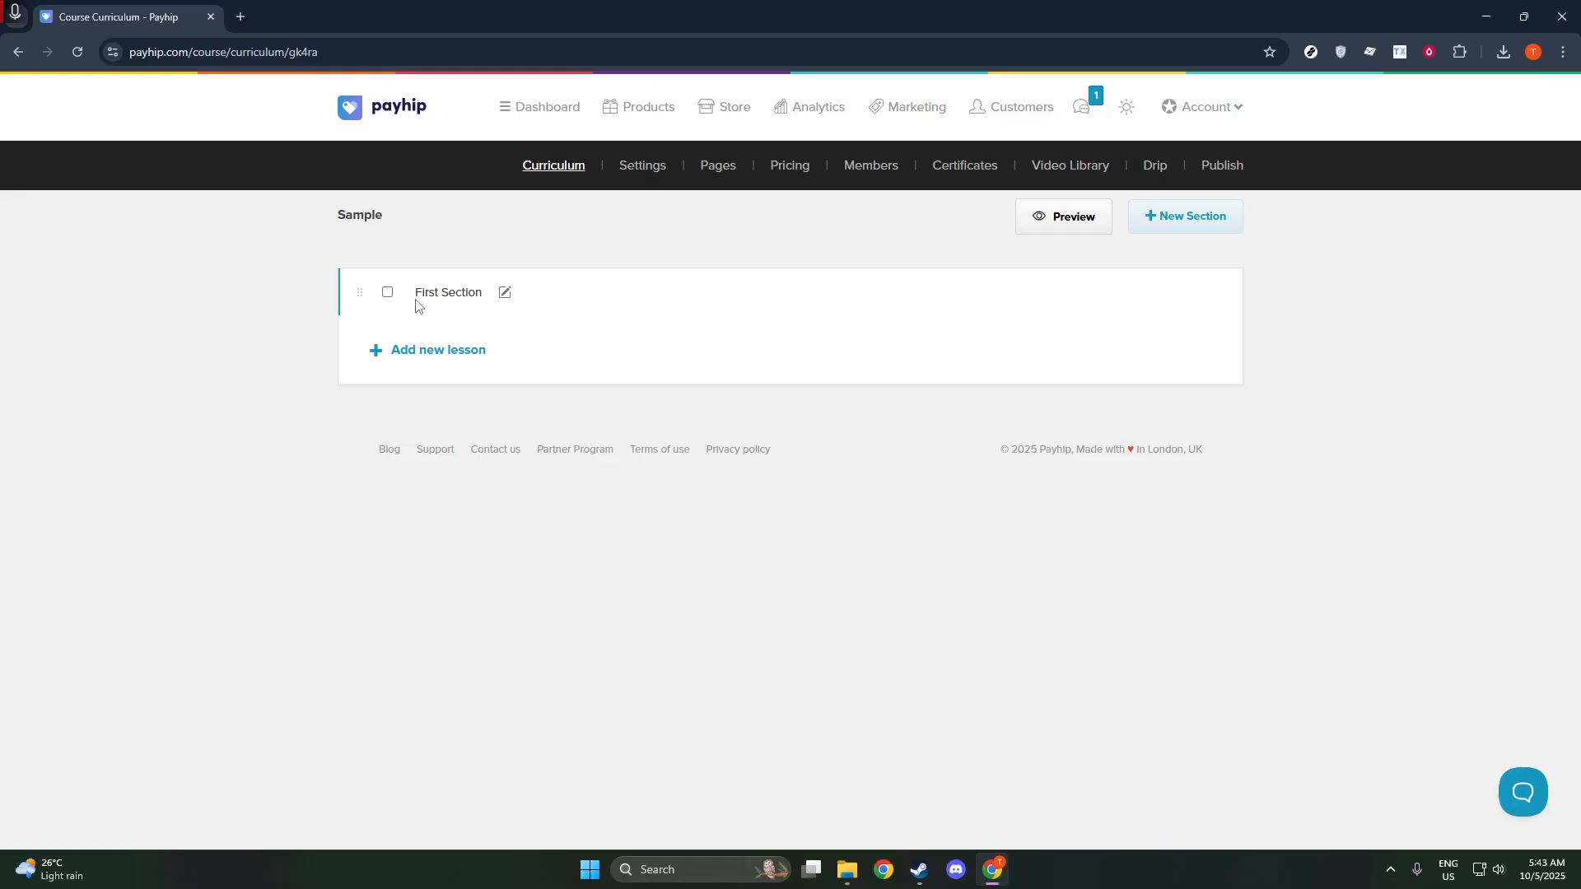
{"action": "left_click", "coordinate": [430, 350]}
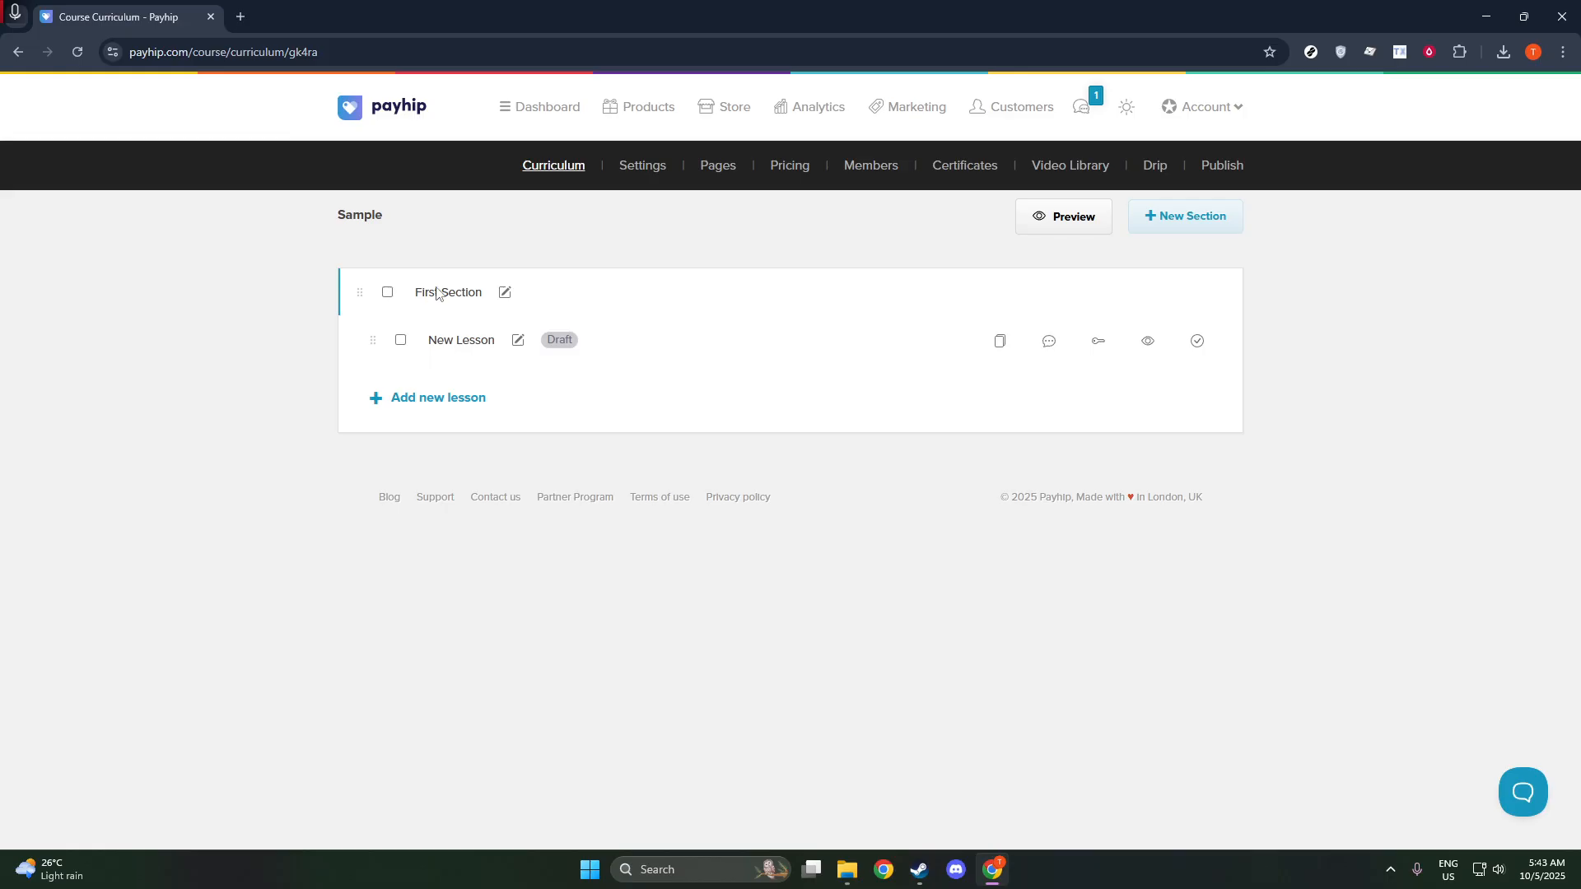
{"action": "left_click", "coordinate": [504, 295]}
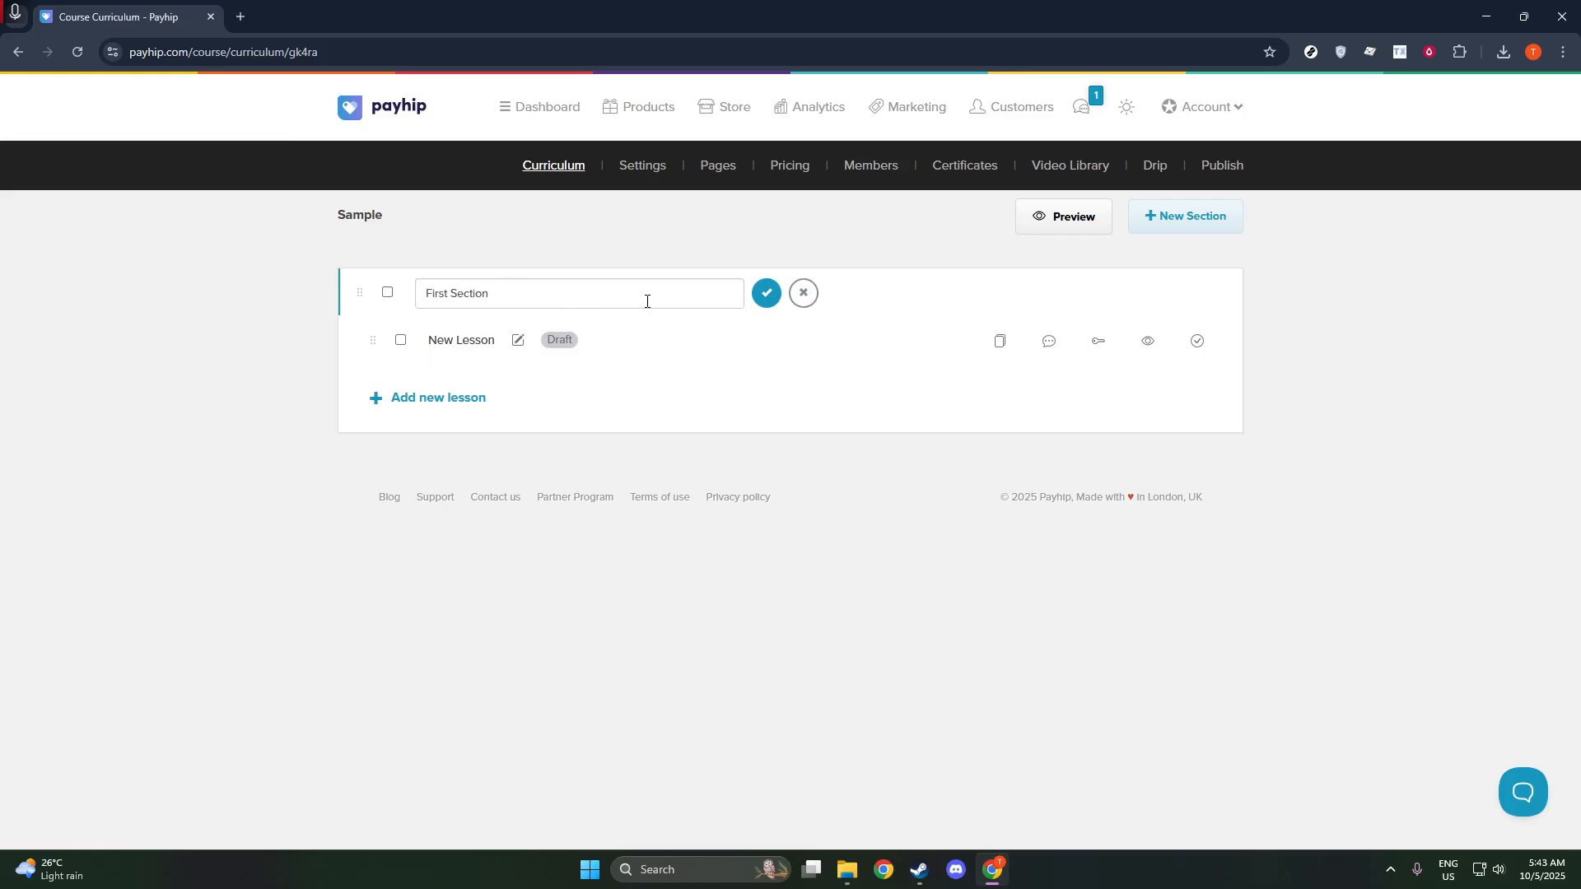
{"action": "left_click_drag", "start_coordinate": [656, 295], "coordinate": [389, 294]}
{"action": "key", "text": "Return"}
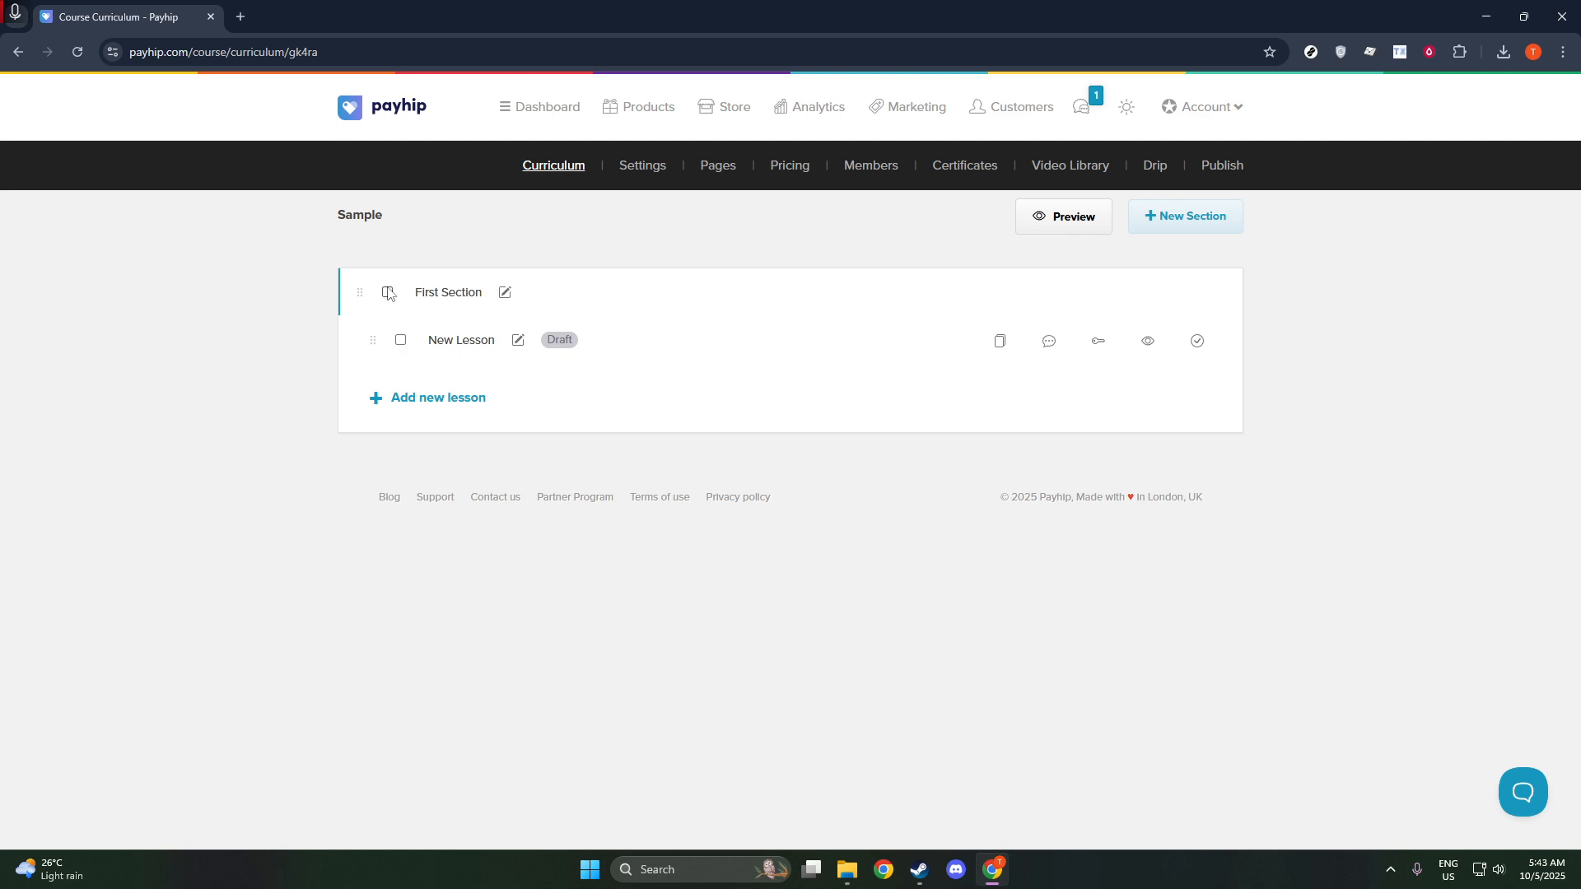
{"action": "left_click", "coordinate": [505, 294]}
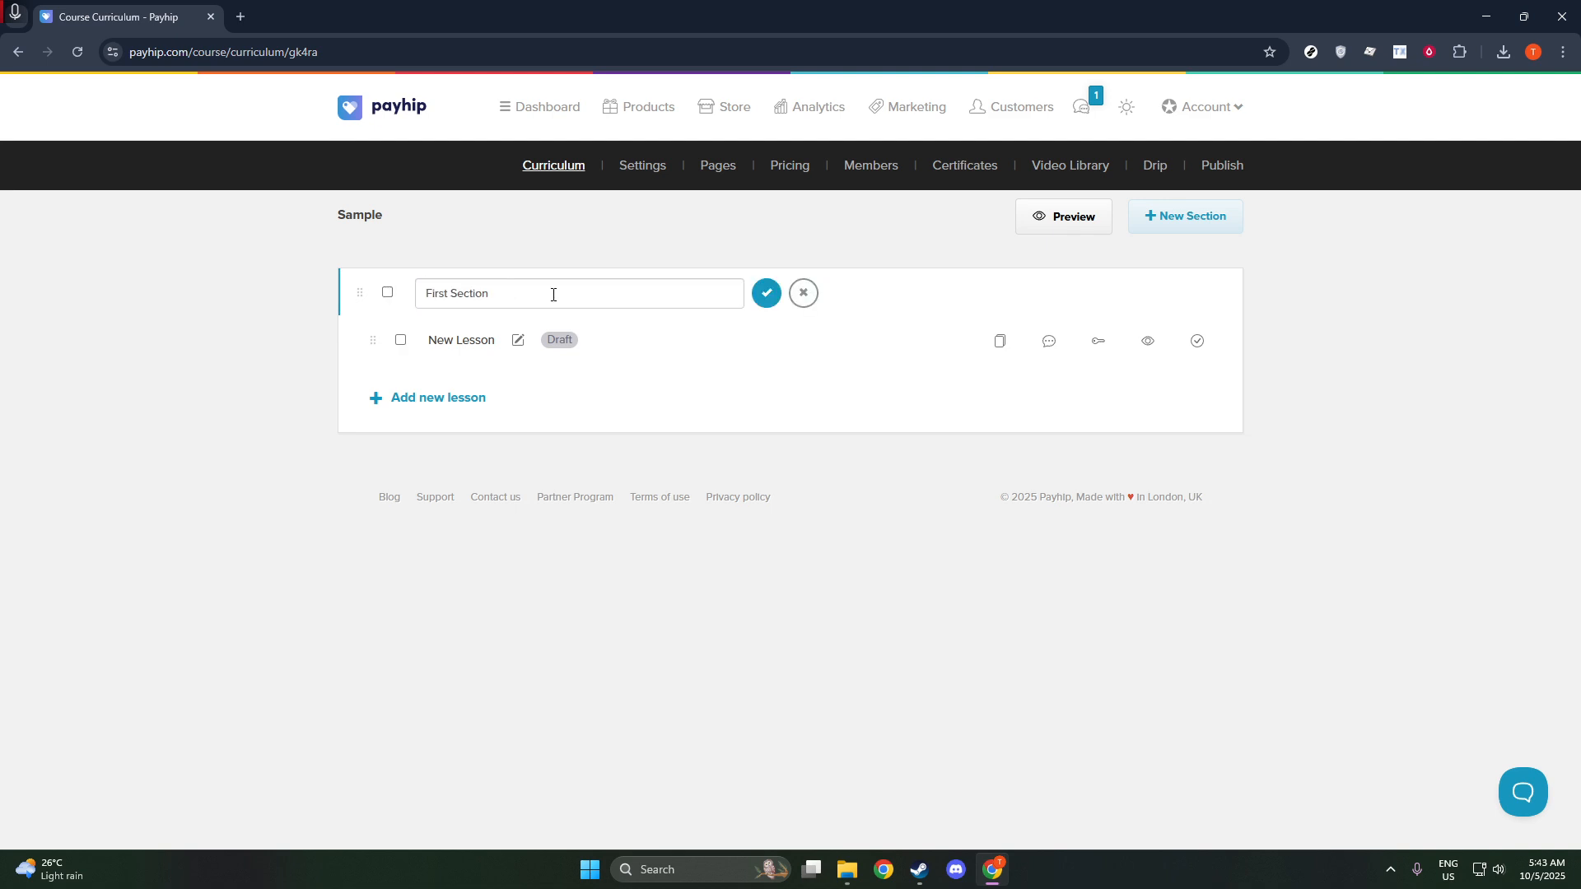
{"action": "left_click_drag", "start_coordinate": [554, 295], "coordinate": [405, 295]}
{"action": "key", "text": "Return"}
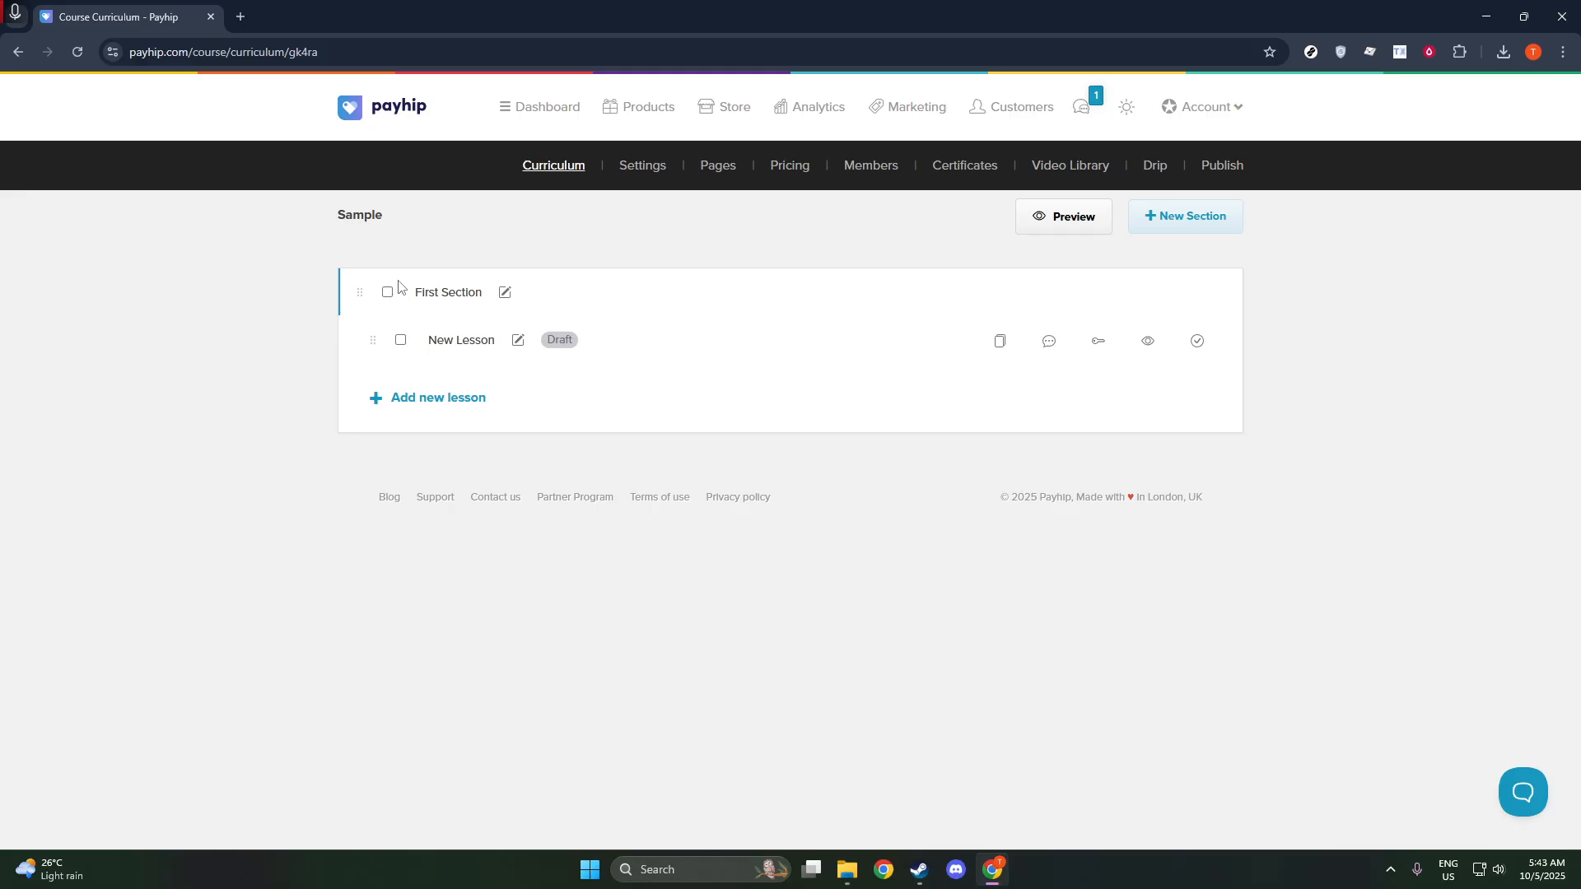
{"action": "left_click", "coordinate": [506, 294]}
{"action": "left_click_drag", "start_coordinate": [508, 288], "coordinate": [415, 298]}
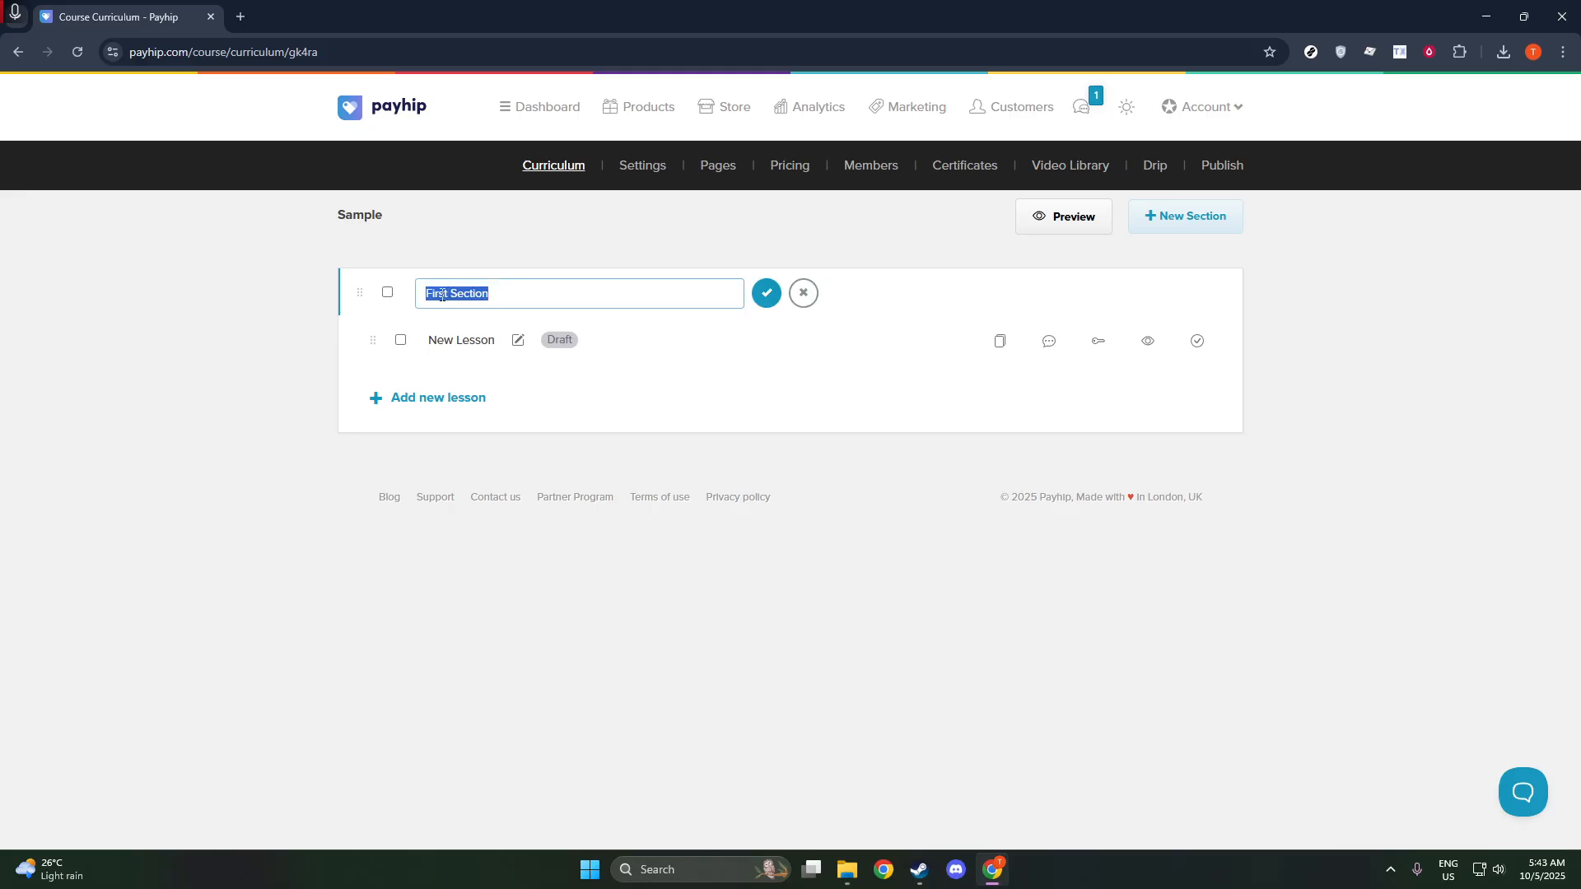
{"action": "key", "text": "Return"}
Step: Rename the course's first section to "Week 1"
{"action": "left_click", "coordinate": [505, 293]}
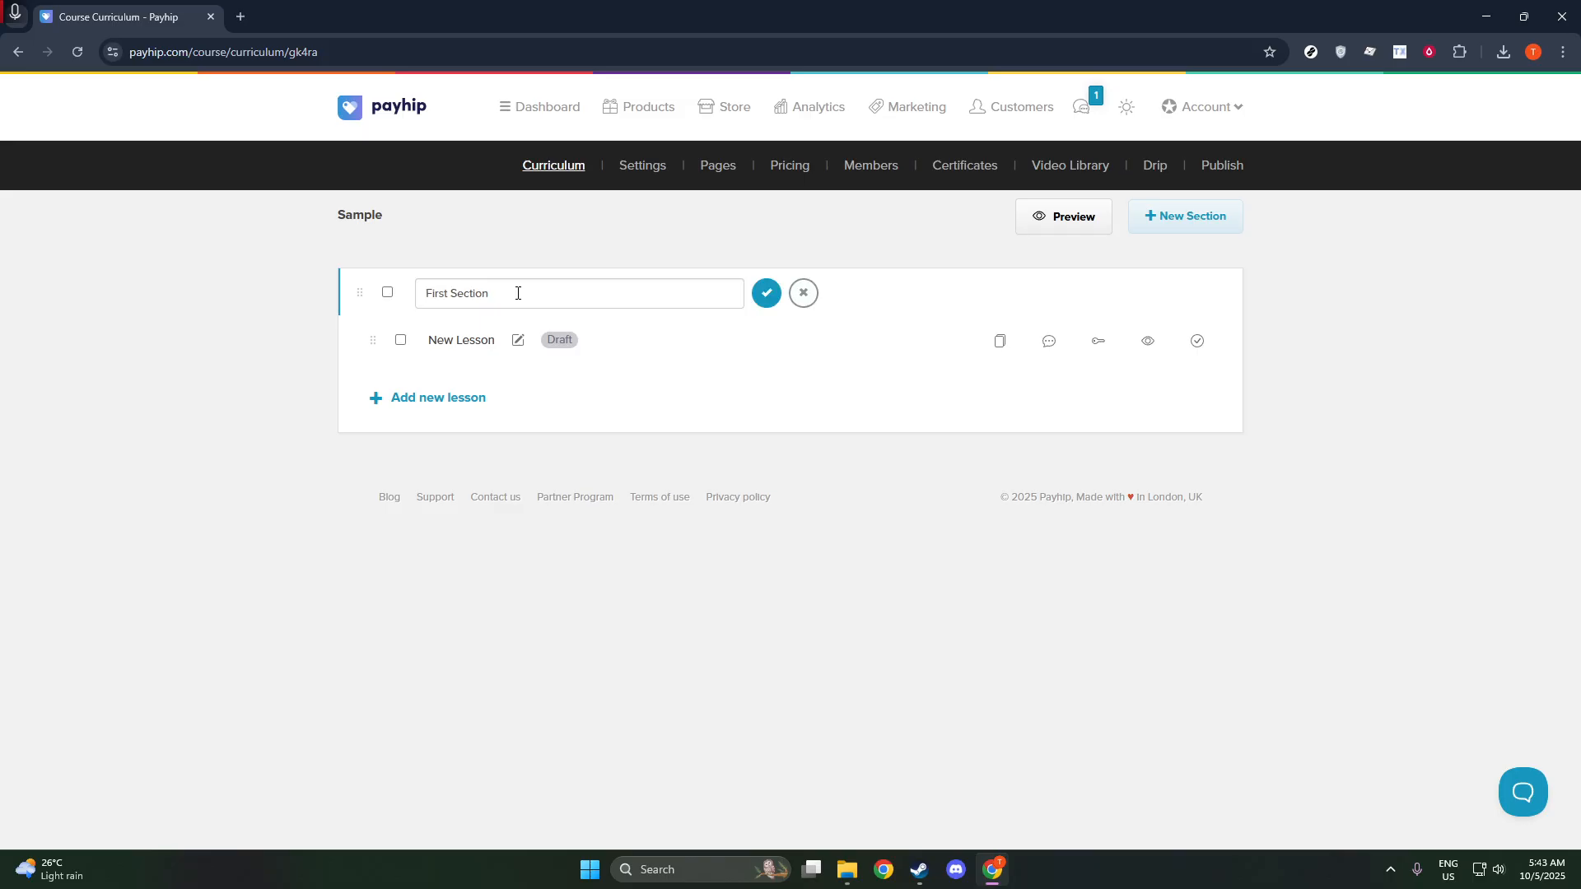
{"action": "left_click", "coordinate": [511, 292]}
{"action": "left_click_drag", "start_coordinate": [470, 298], "coordinate": [422, 295]}
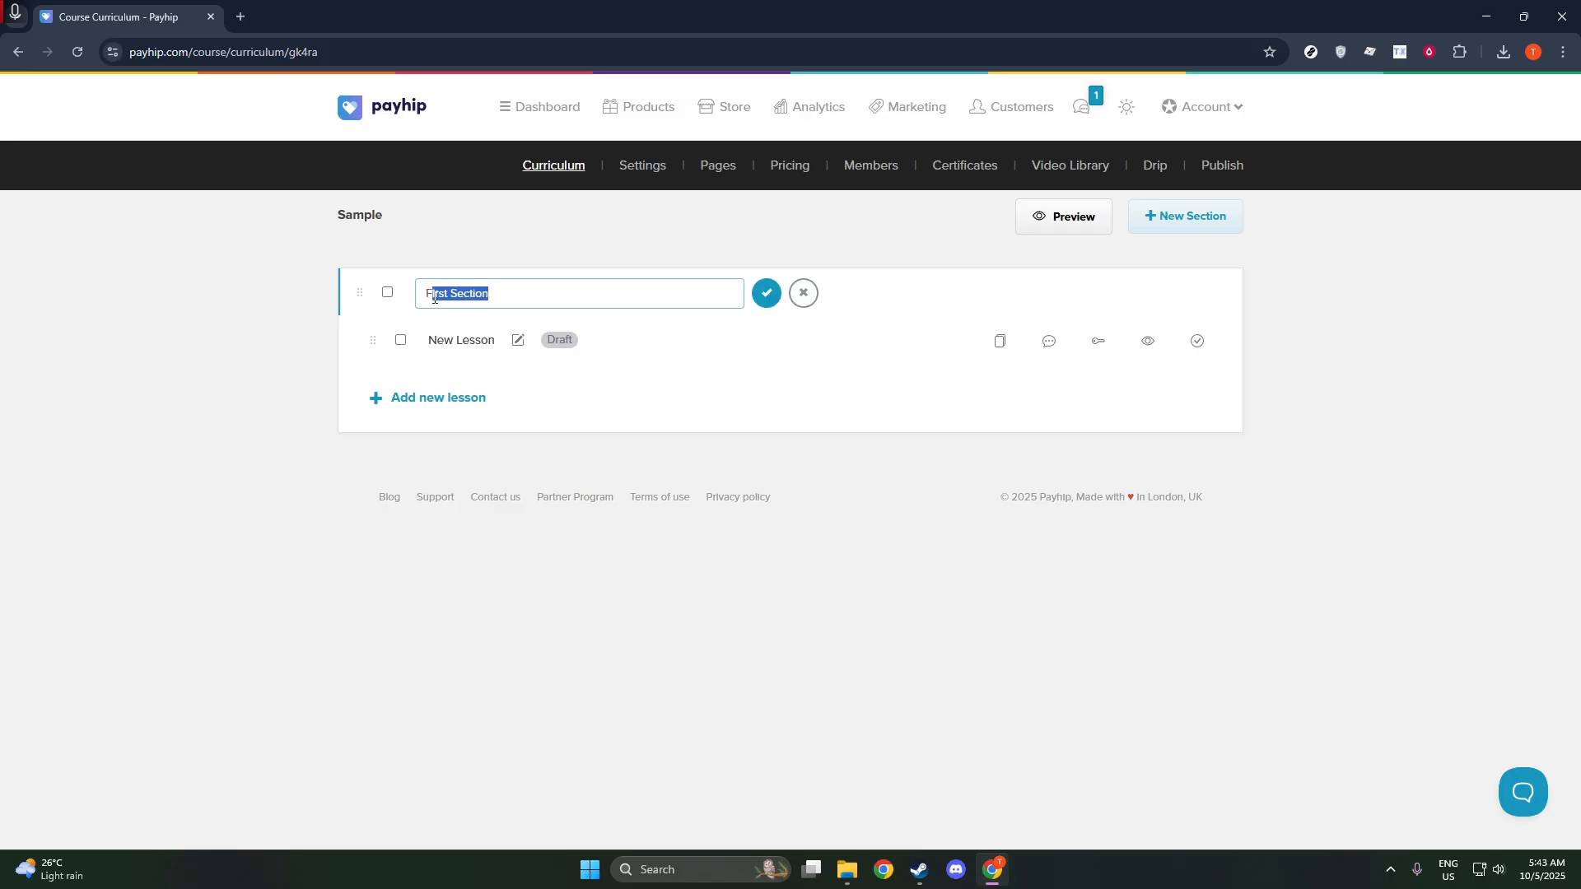
{"action": "type", "text": "FW"}
{"action": "key", "text": "BackSpace"}
{"action": "key", "text": "BackSpace"}
{"action": "type", "text": "Week"}
{"action": "left_click", "coordinate": [767, 293]}
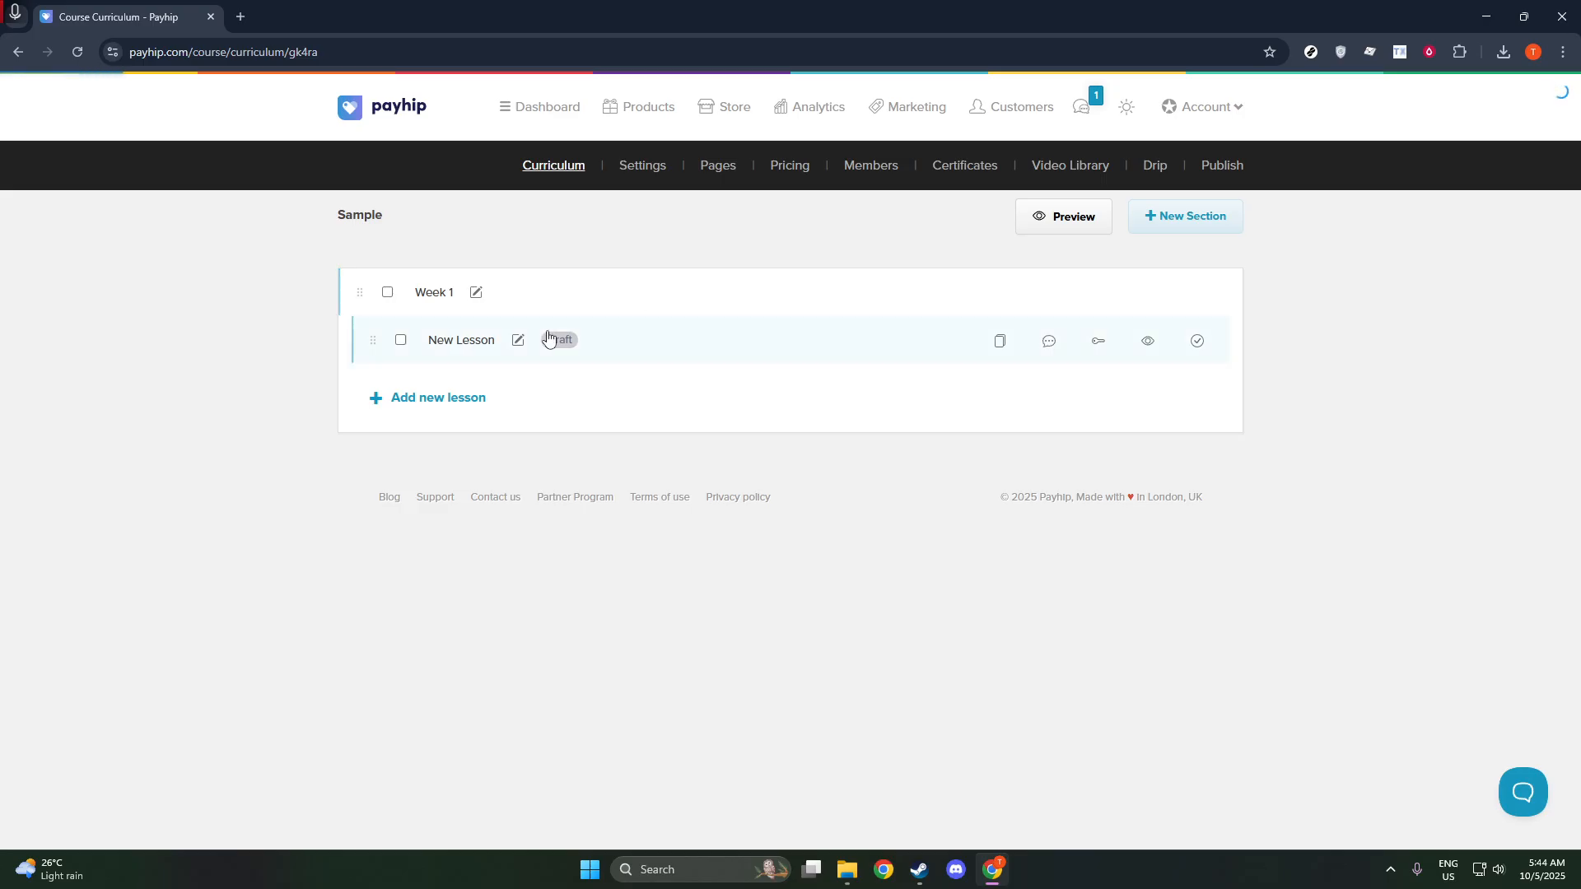
Step: Rename the new lesson under Week 1 to "Day 1 : Guide to Creation"
{"action": "left_click", "coordinate": [518, 340]}
{"action": "left_click", "coordinate": [520, 343]}
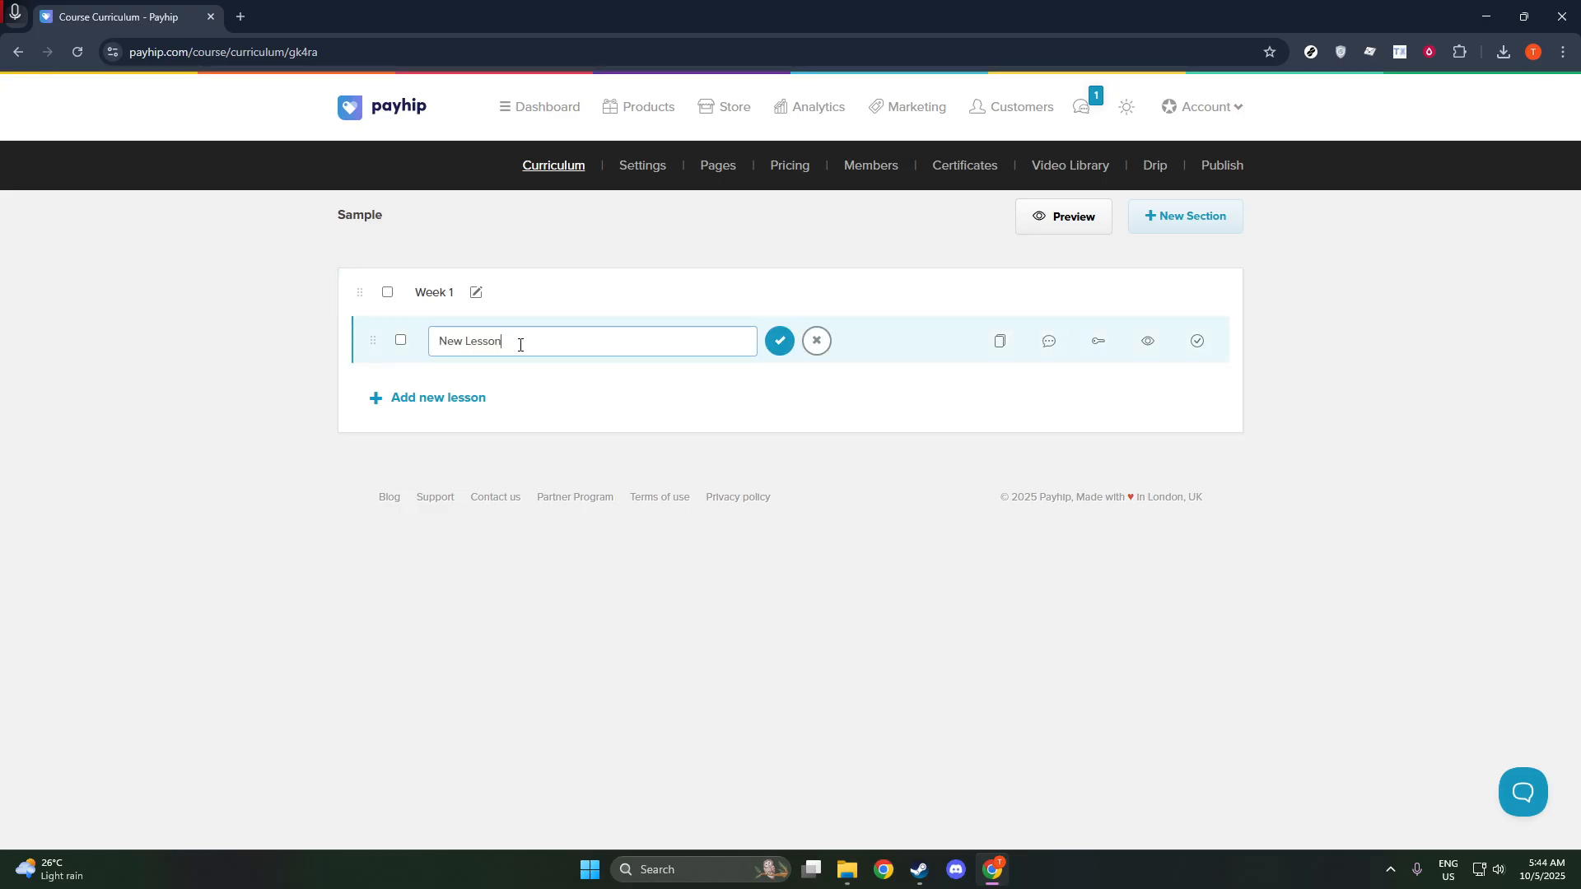
{"action": "left_click_drag", "start_coordinate": [511, 341], "coordinate": [439, 344]}
{"action": "type", "text": "Da"}
{"action": "type", "text": "u"}
{"action": "key", "text": "BackSpace"}
{"action": "type", "text": "y 1 : Guidew"}
{"action": "key", "text": "BackSpace"}
{"action": "key", "text": "BackSpace"}
{"action": "type", "text": "to Creati"}
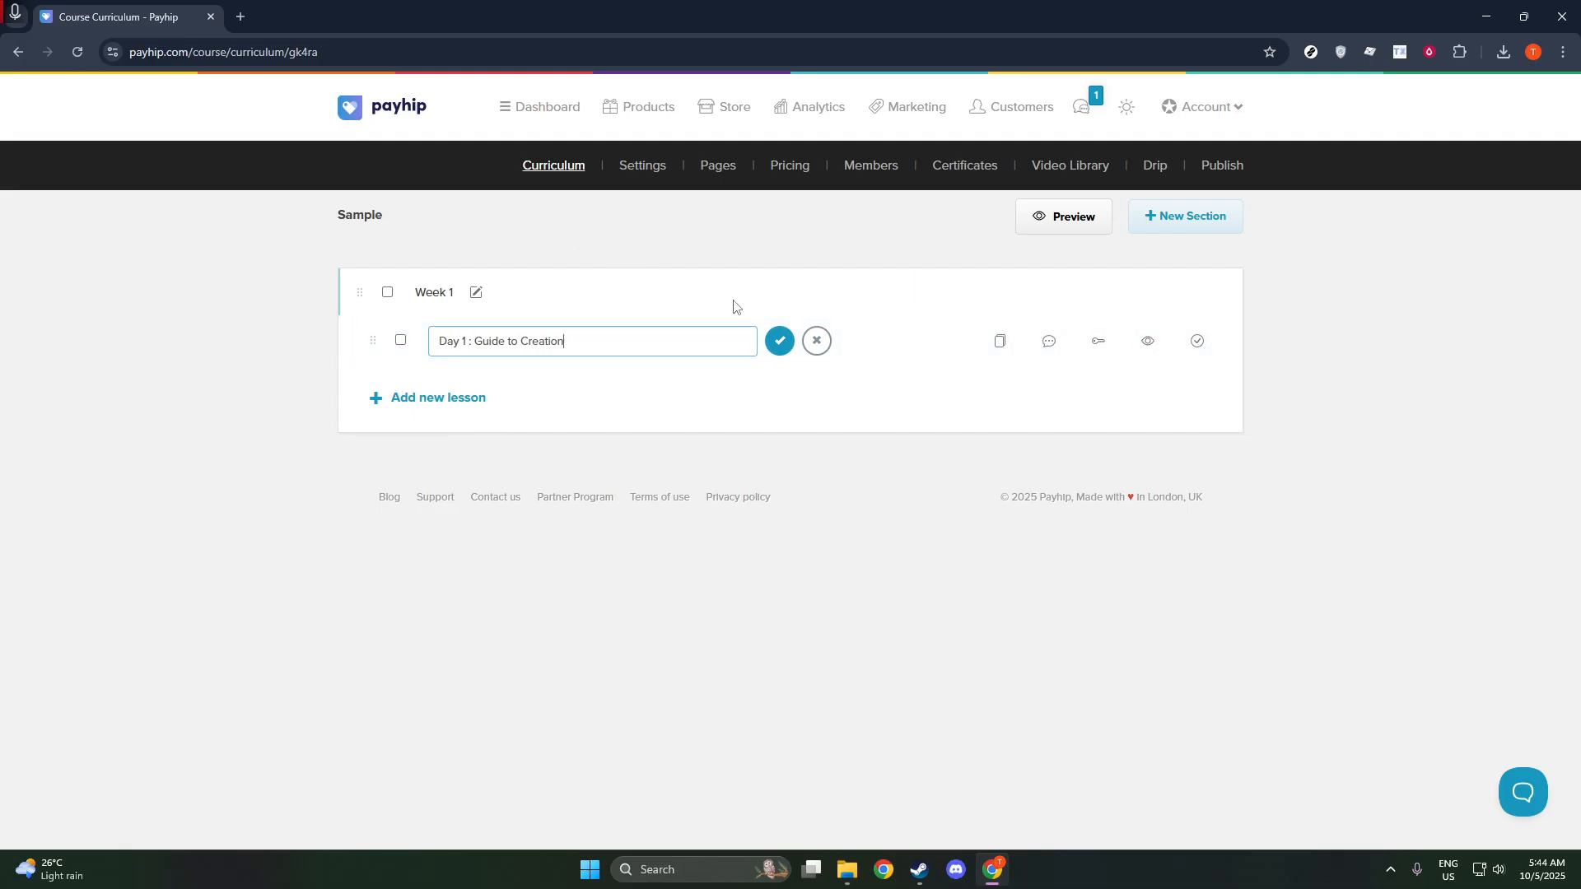
{"action": "left_click", "coordinate": [781, 339]}
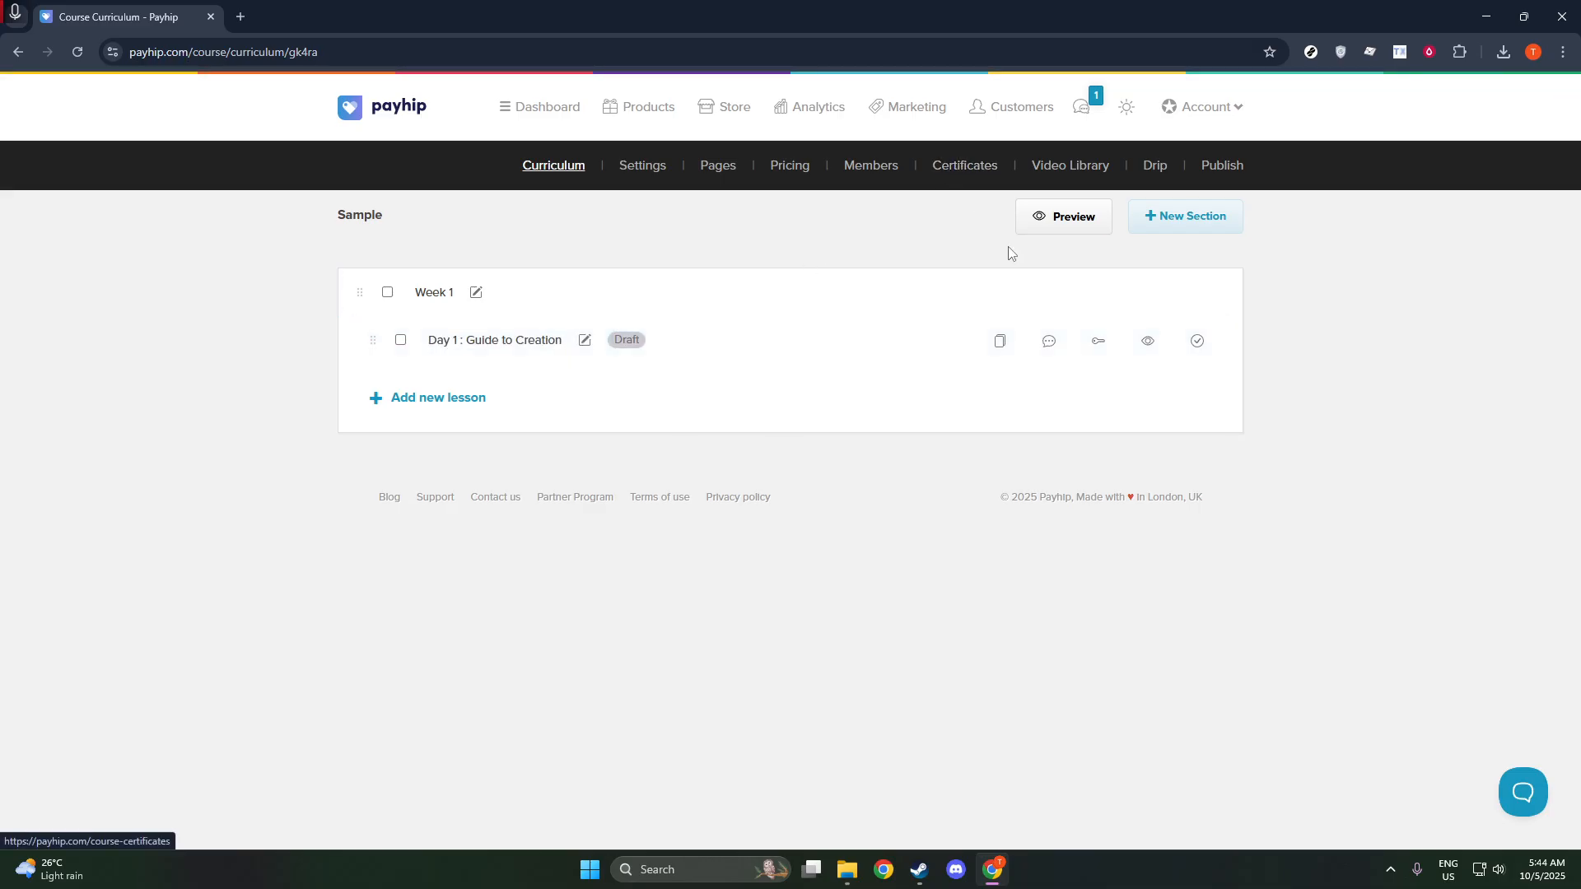
{"action": "left_click", "coordinate": [585, 340]}
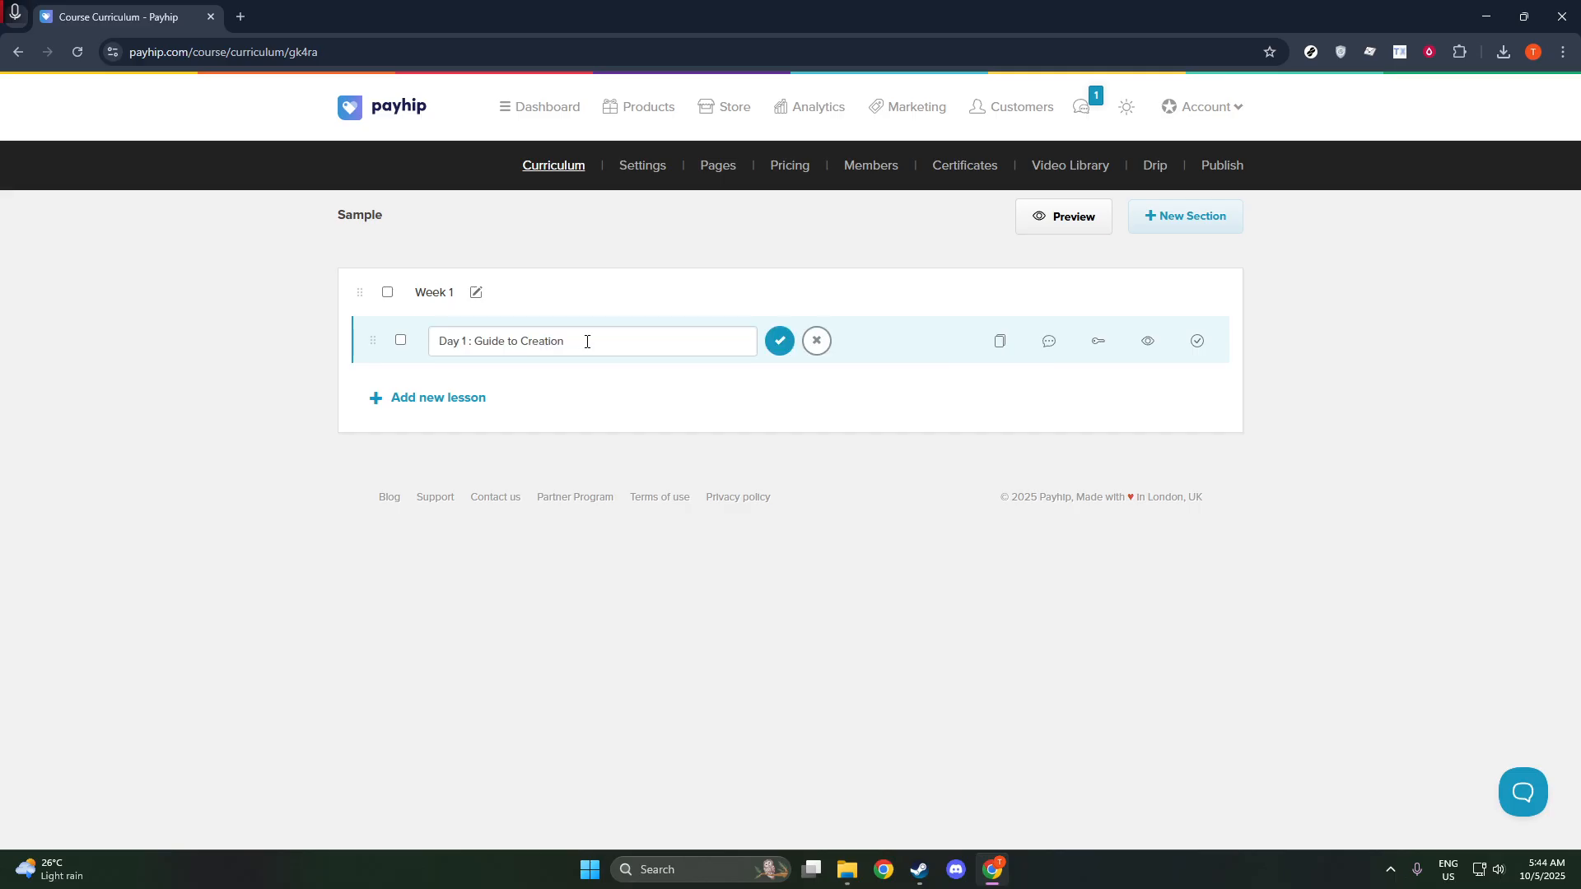
{"action": "left_click", "coordinate": [779, 341]}
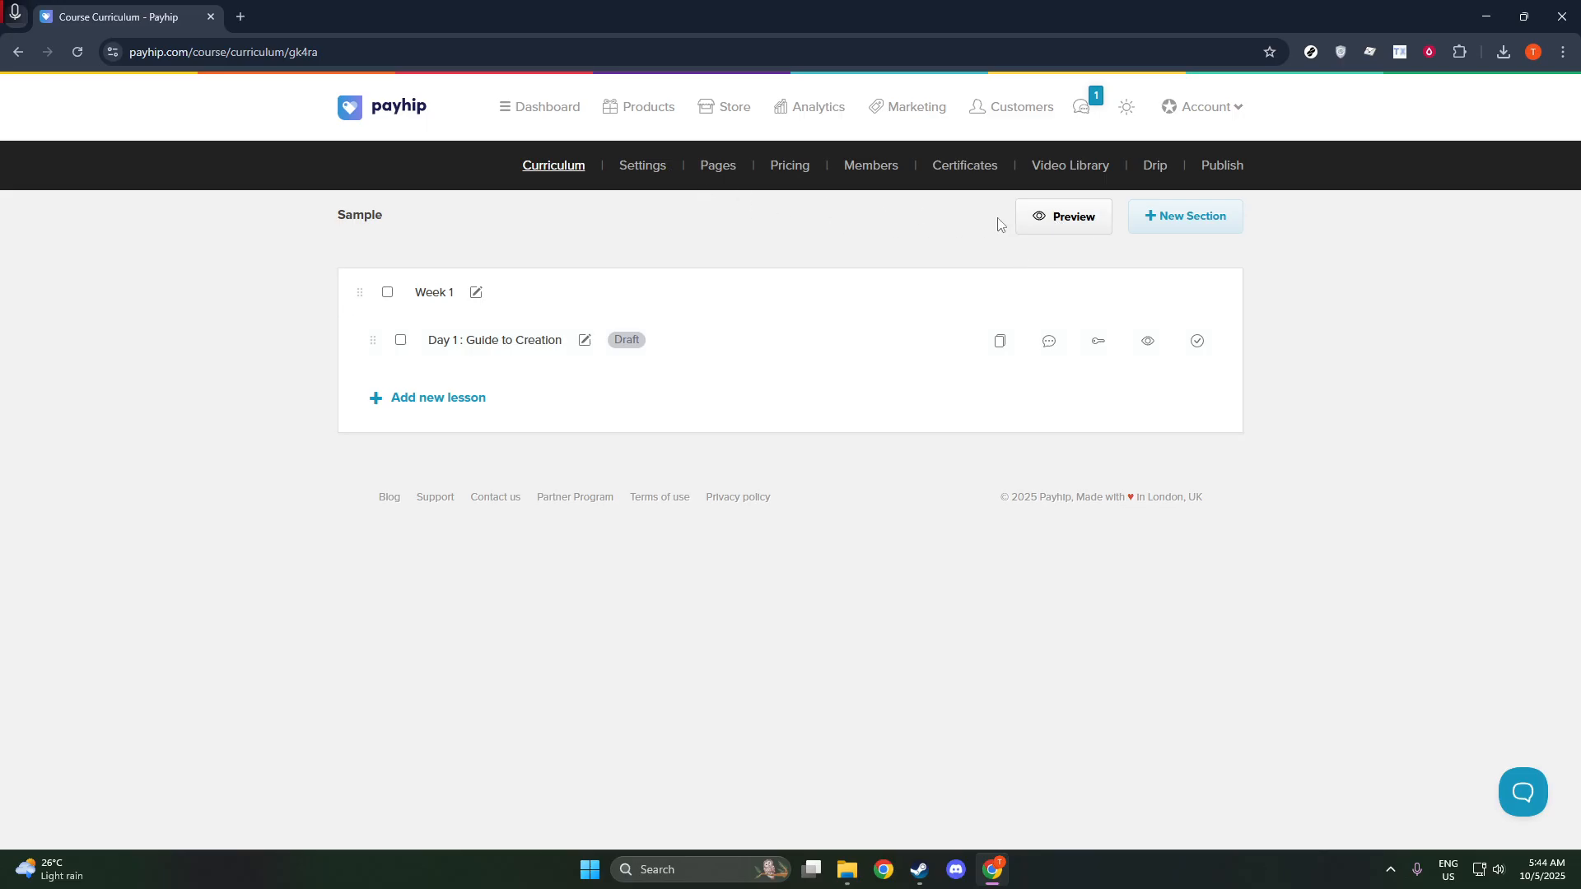
Step: Preview all course lessons, then return to the course curriculum
{"action": "left_click", "coordinate": [1079, 231]}
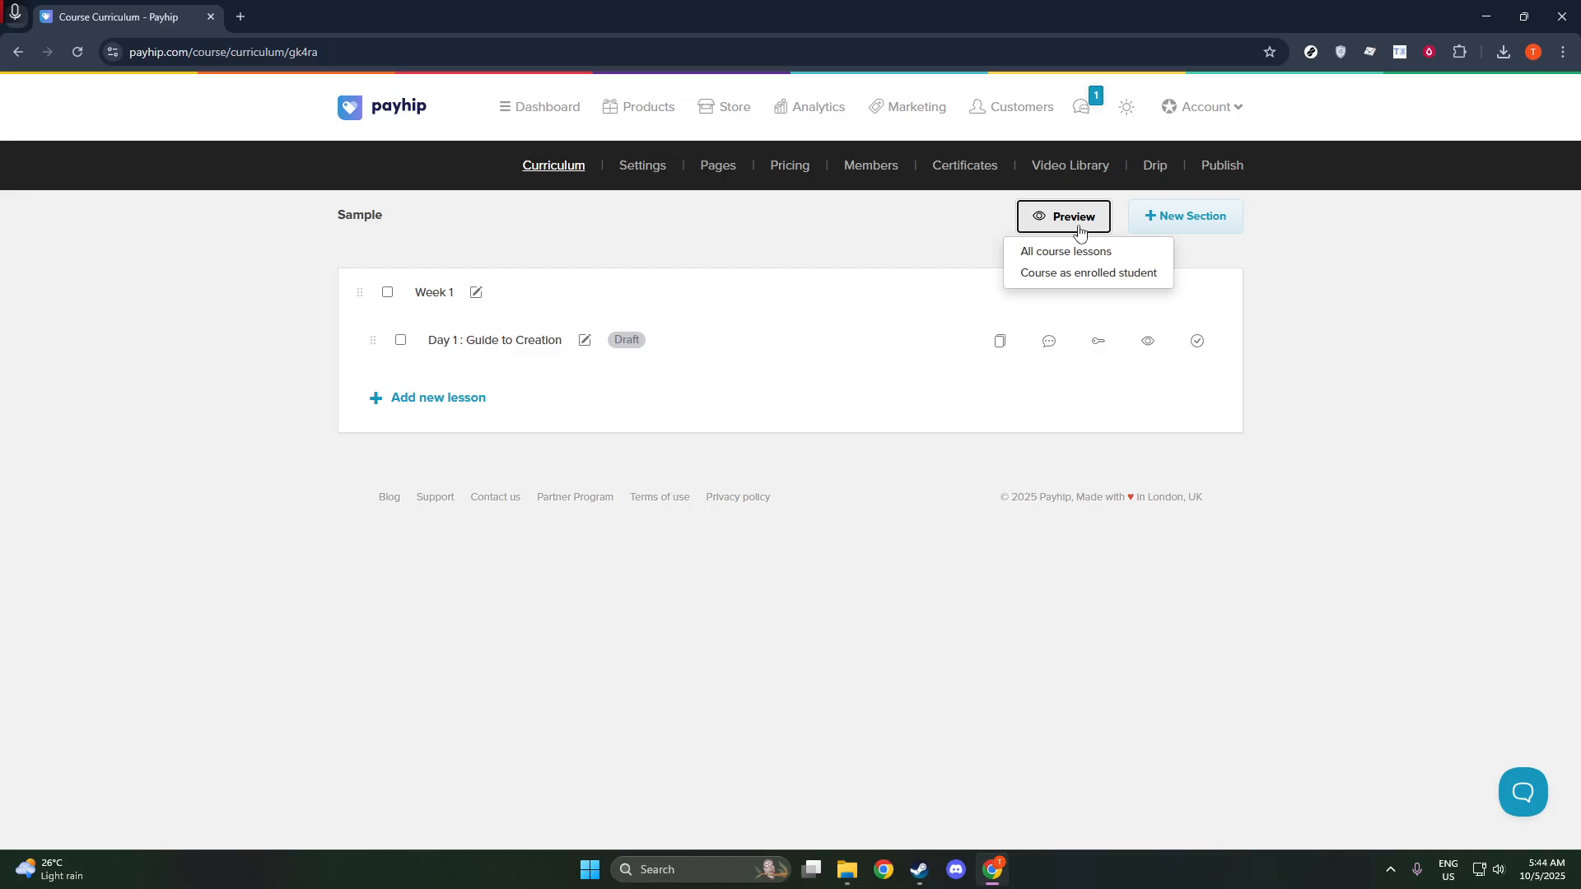
{"action": "left_click", "coordinate": [1044, 252]}
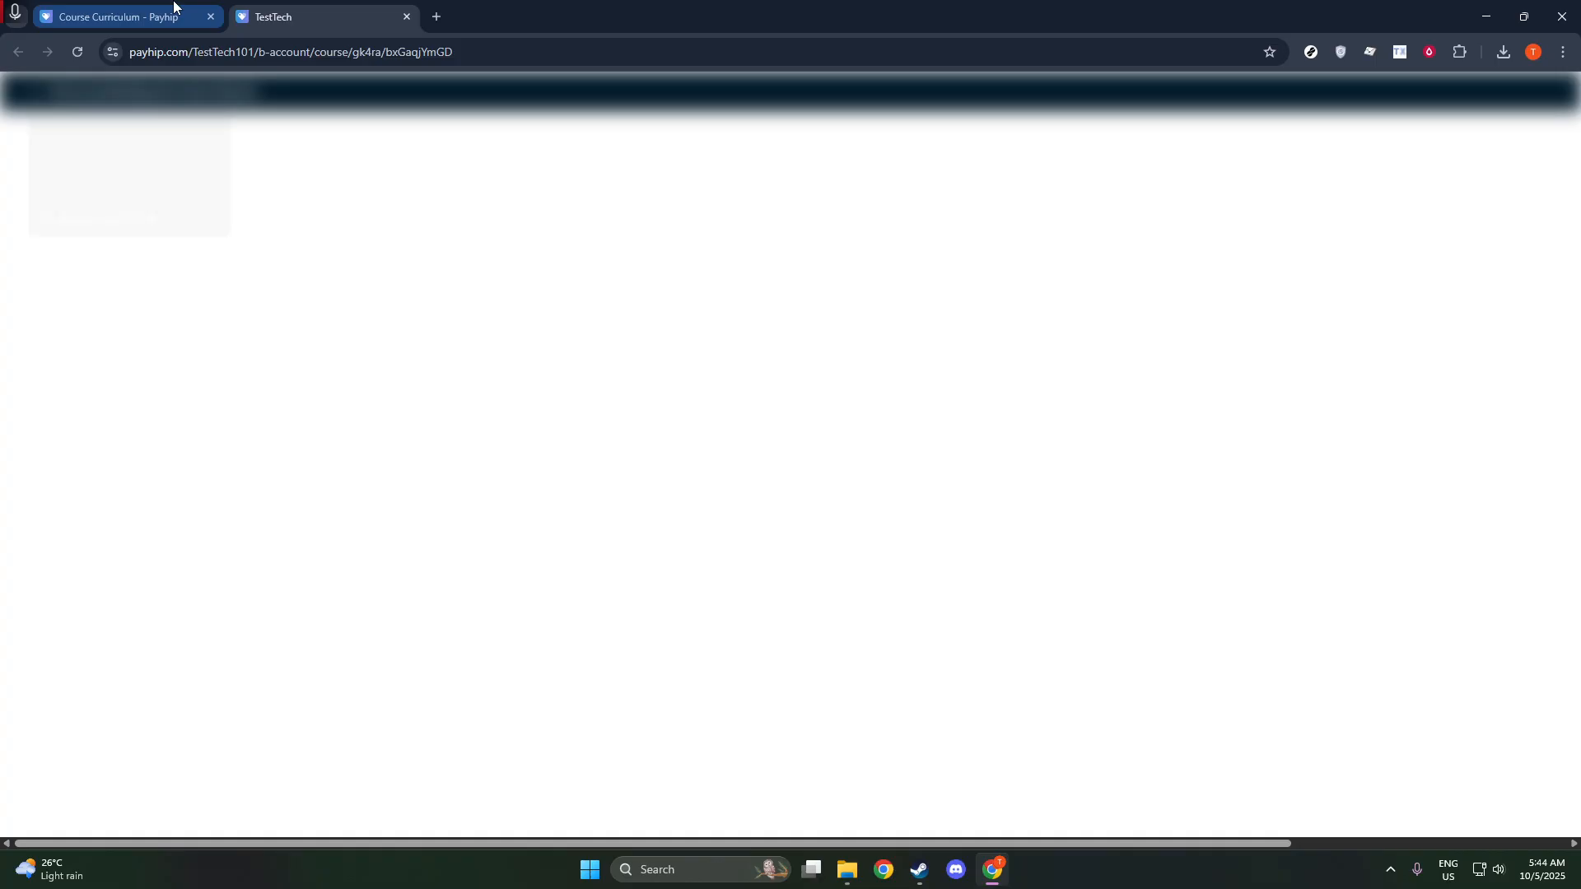
{"action": "left_click", "coordinate": [173, 9]}
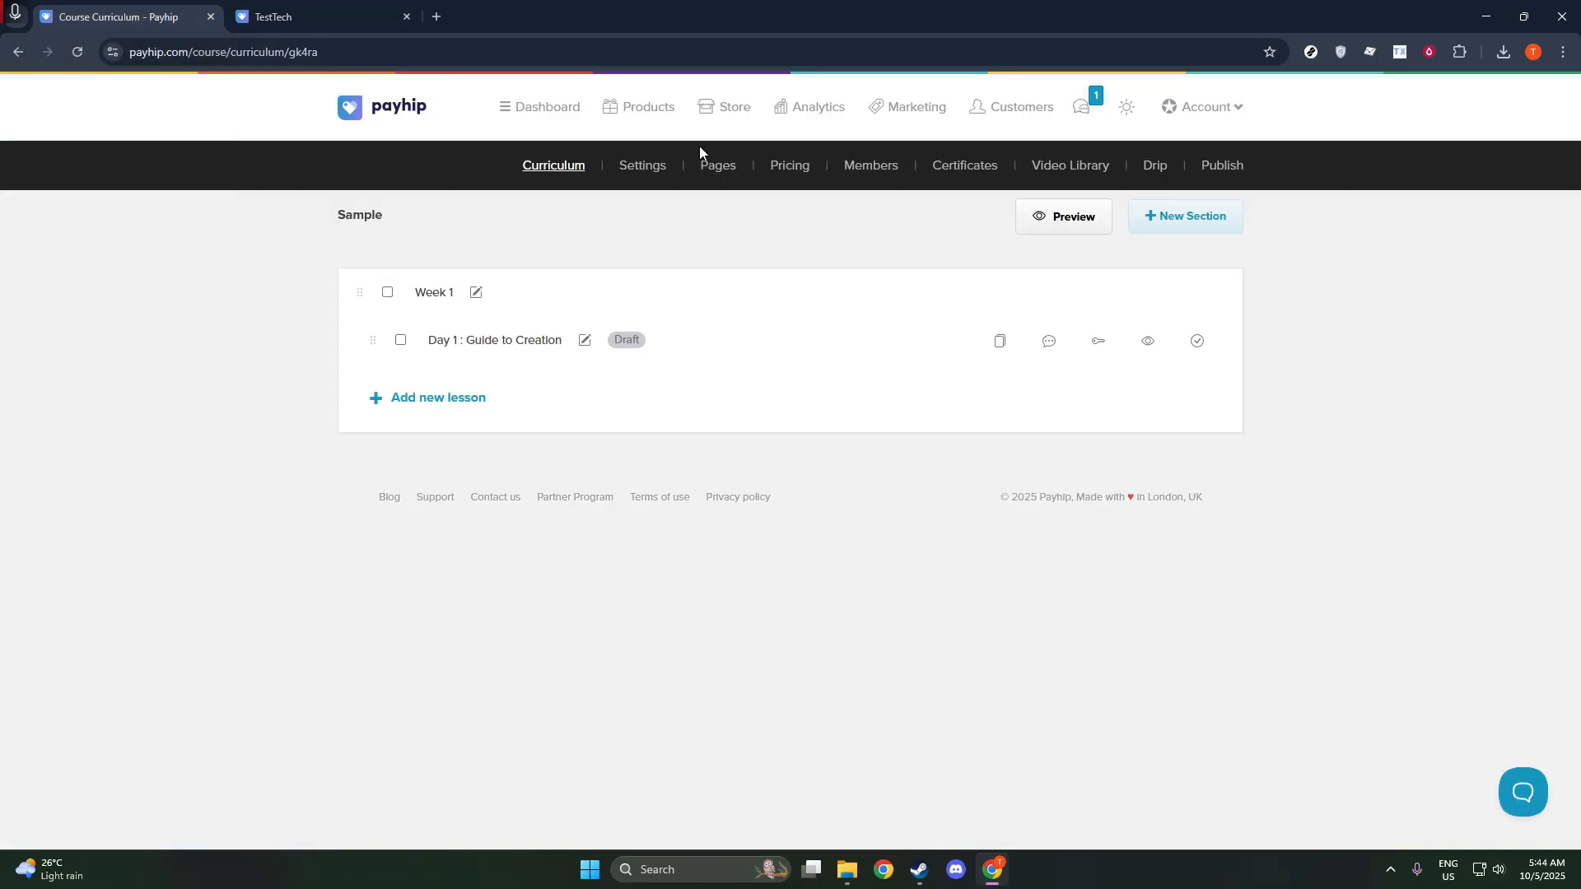
Step: Start a new pricing plan for the course and set its payment type to Free
{"action": "left_click", "coordinate": [790, 169]}
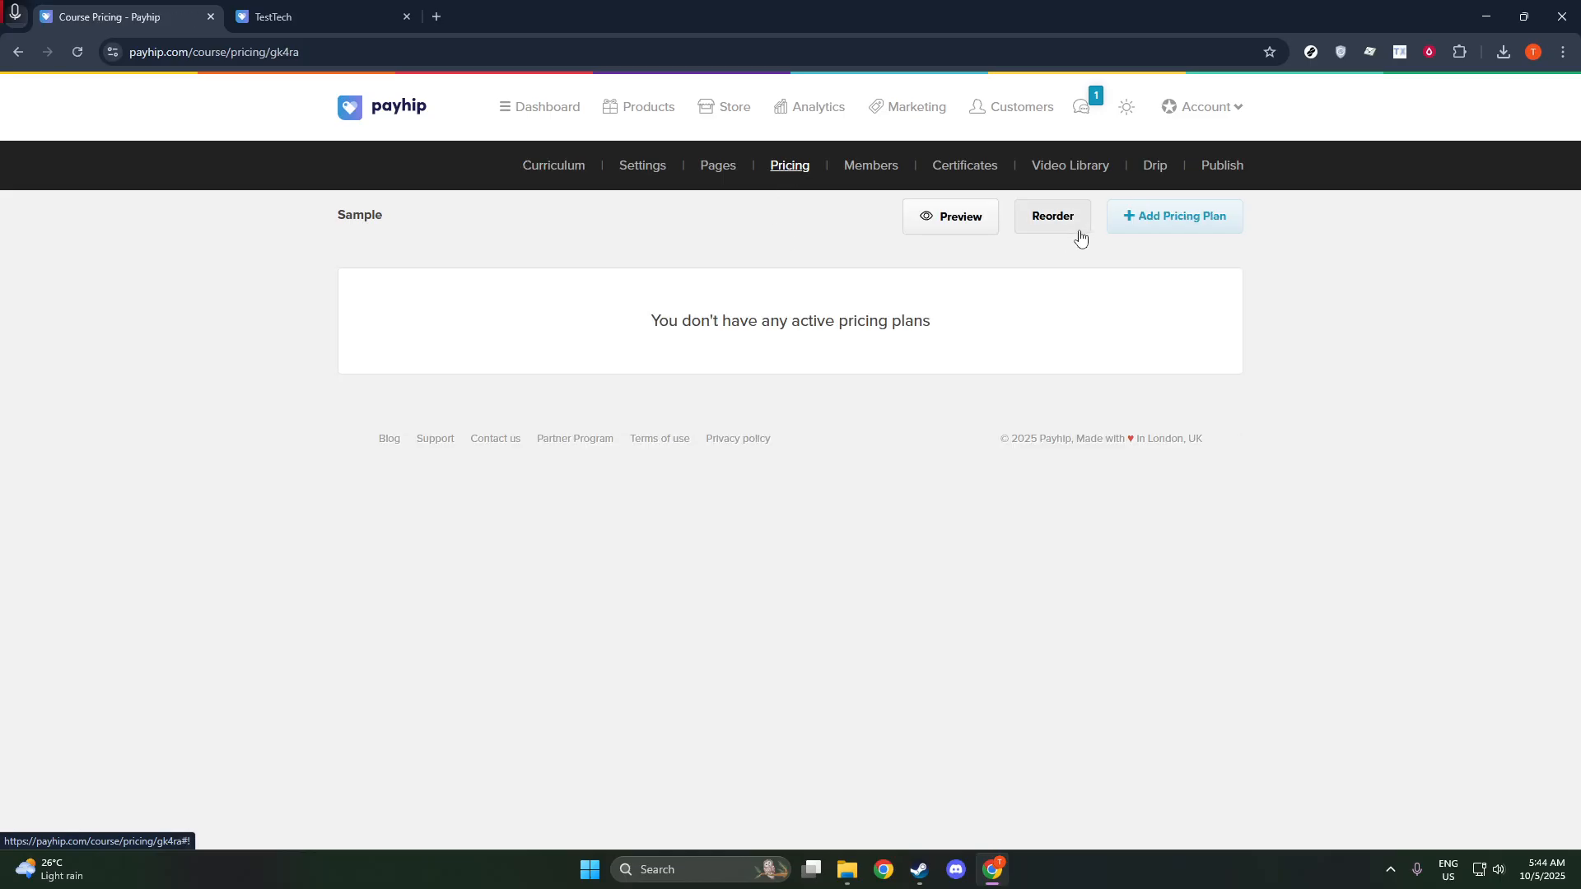
{"action": "left_click", "coordinate": [1138, 212]}
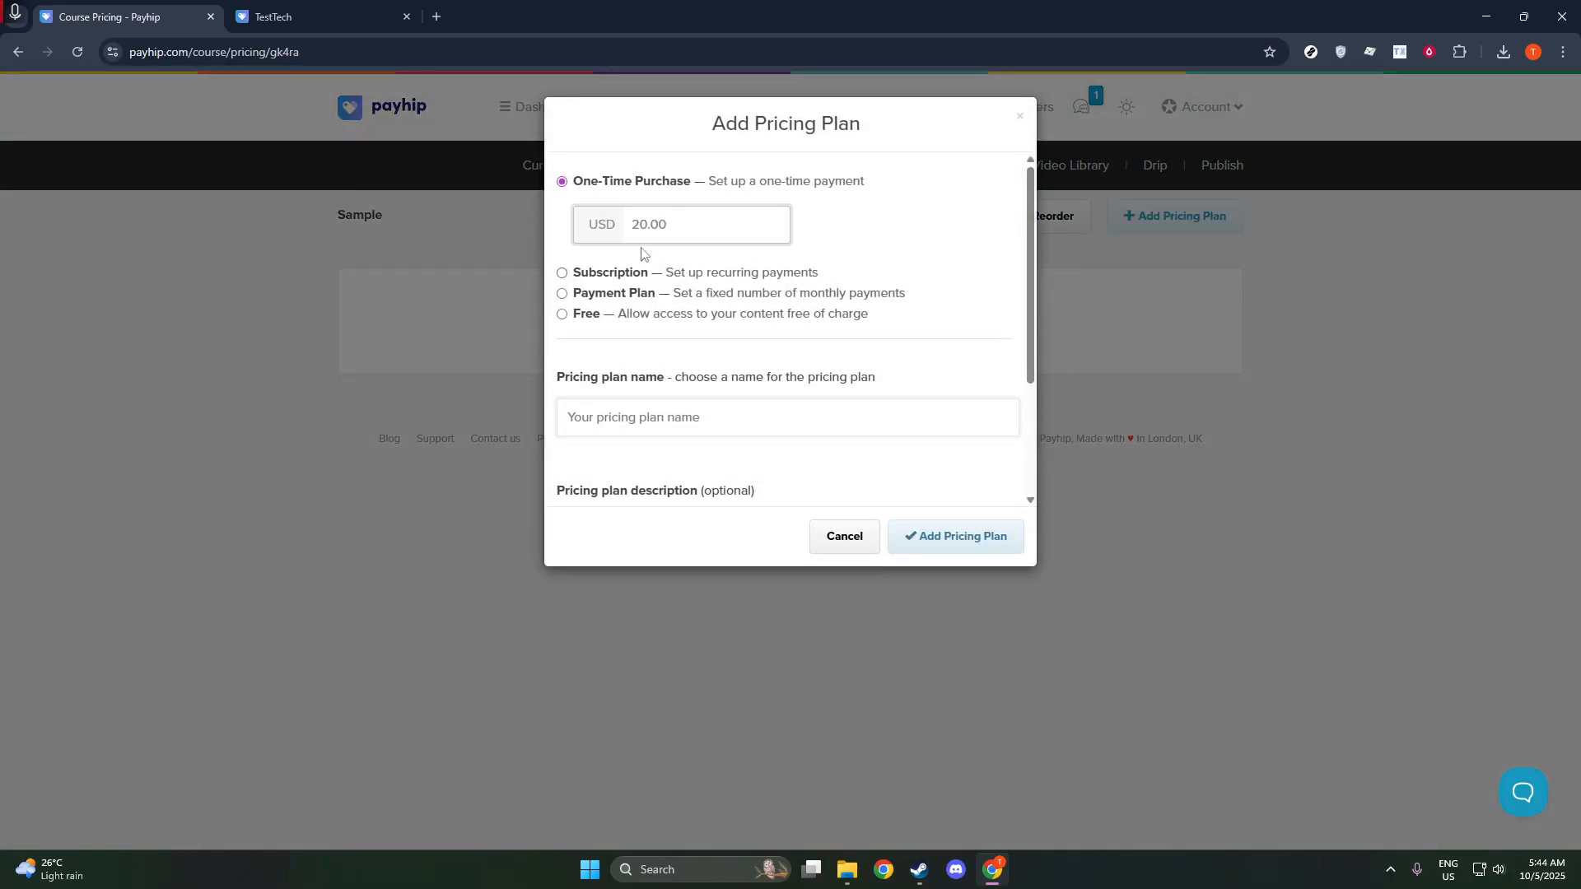
{"action": "scroll", "coordinate": [675, 408], "scroll_direction": "down", "scroll_amount": 3}
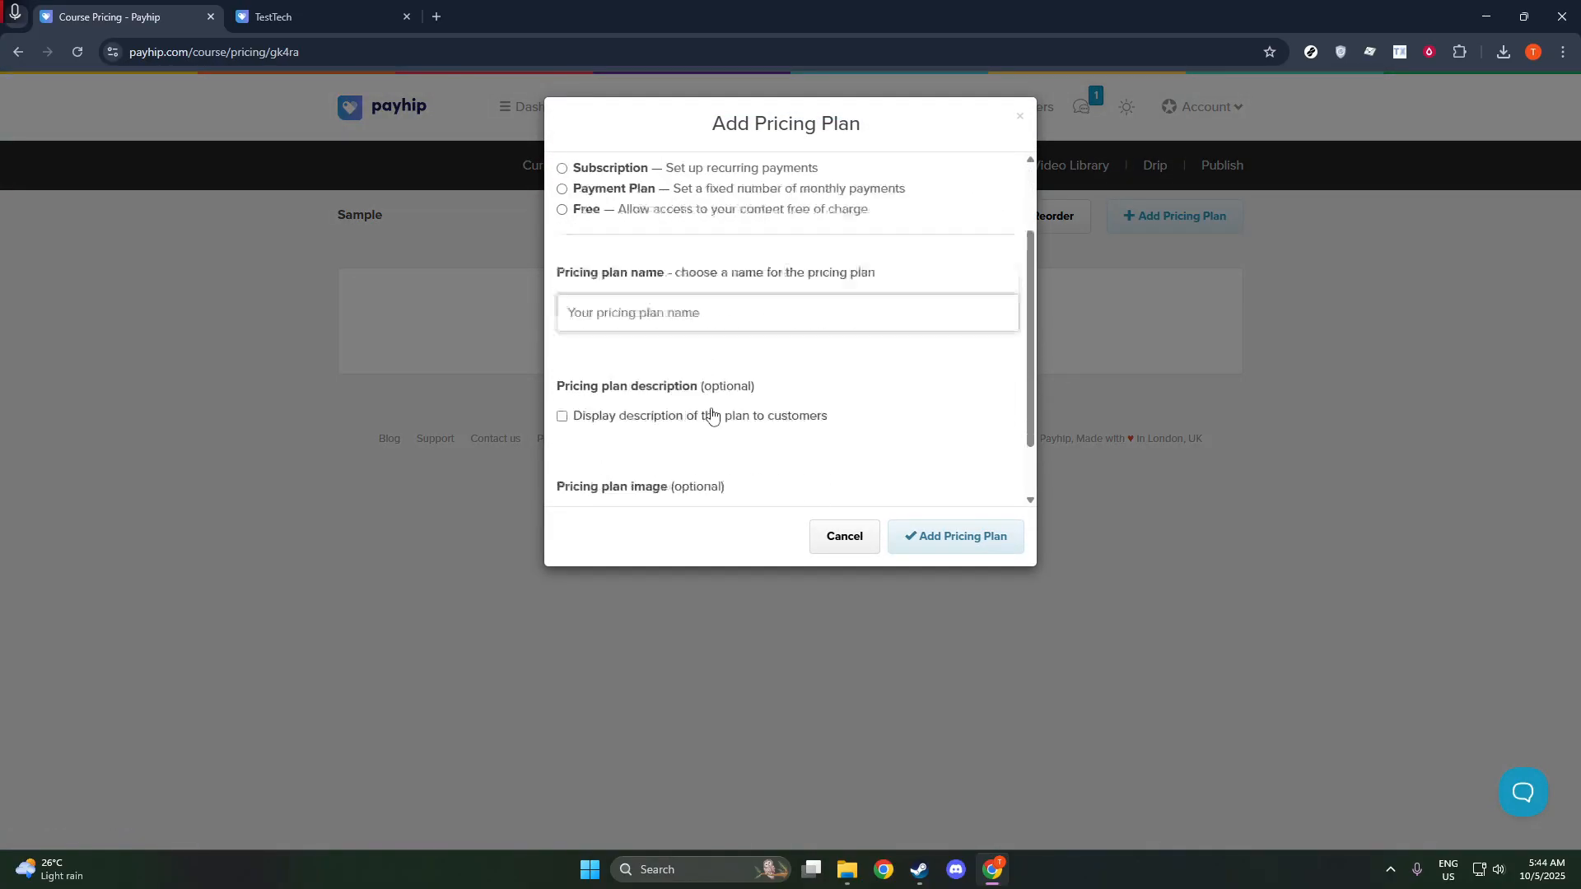
{"action": "scroll", "coordinate": [714, 389], "scroll_direction": "up", "scroll_amount": 4}
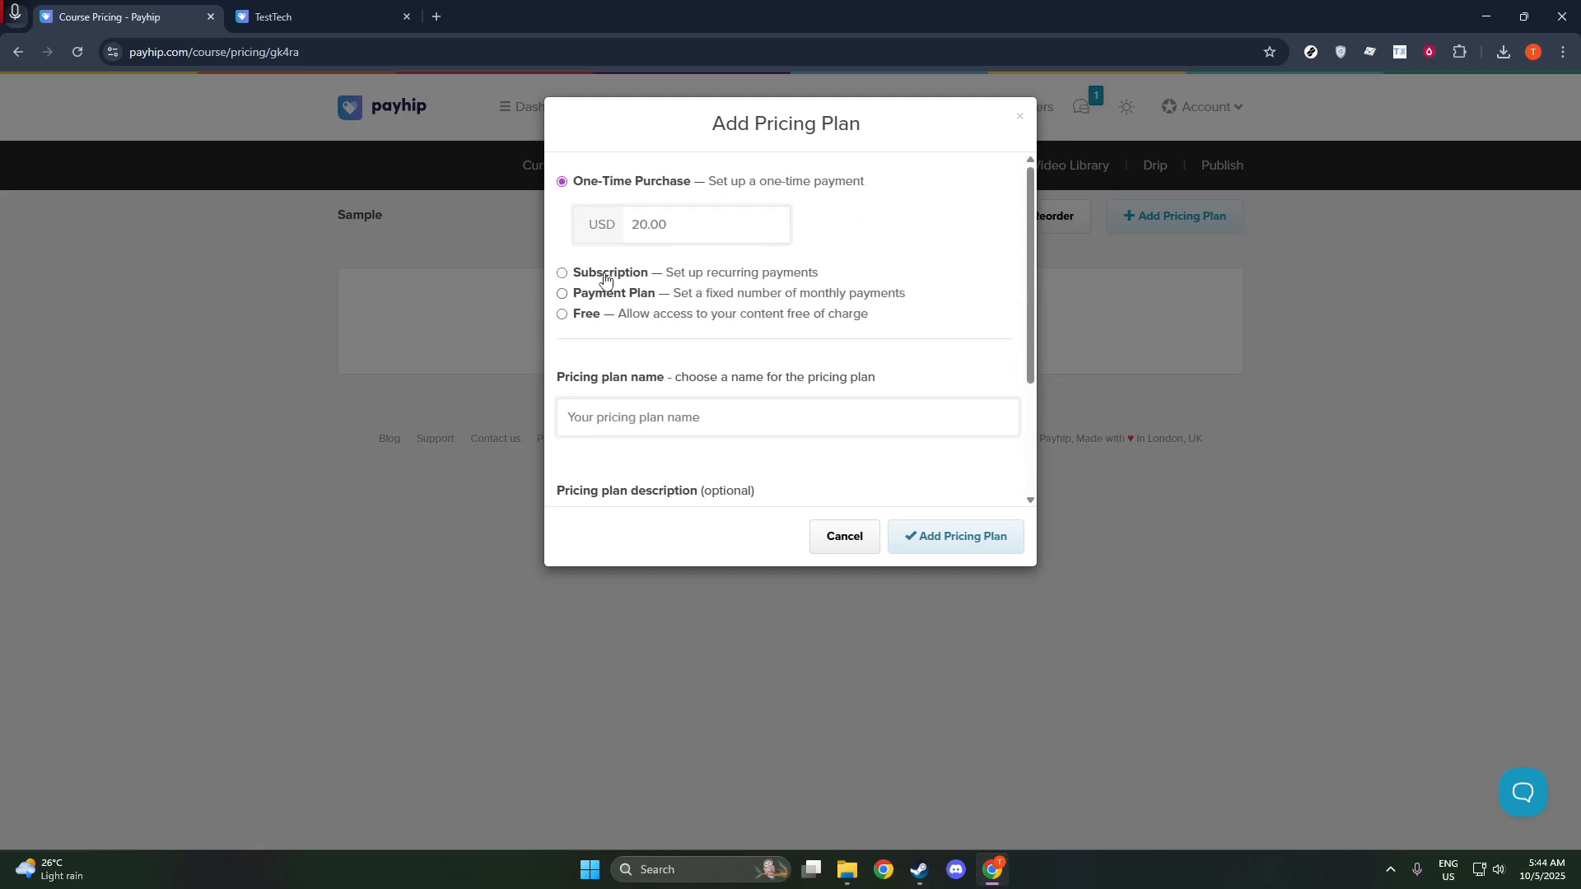
{"action": "left_click", "coordinate": [605, 274]}
{"action": "left_click", "coordinate": [606, 308]}
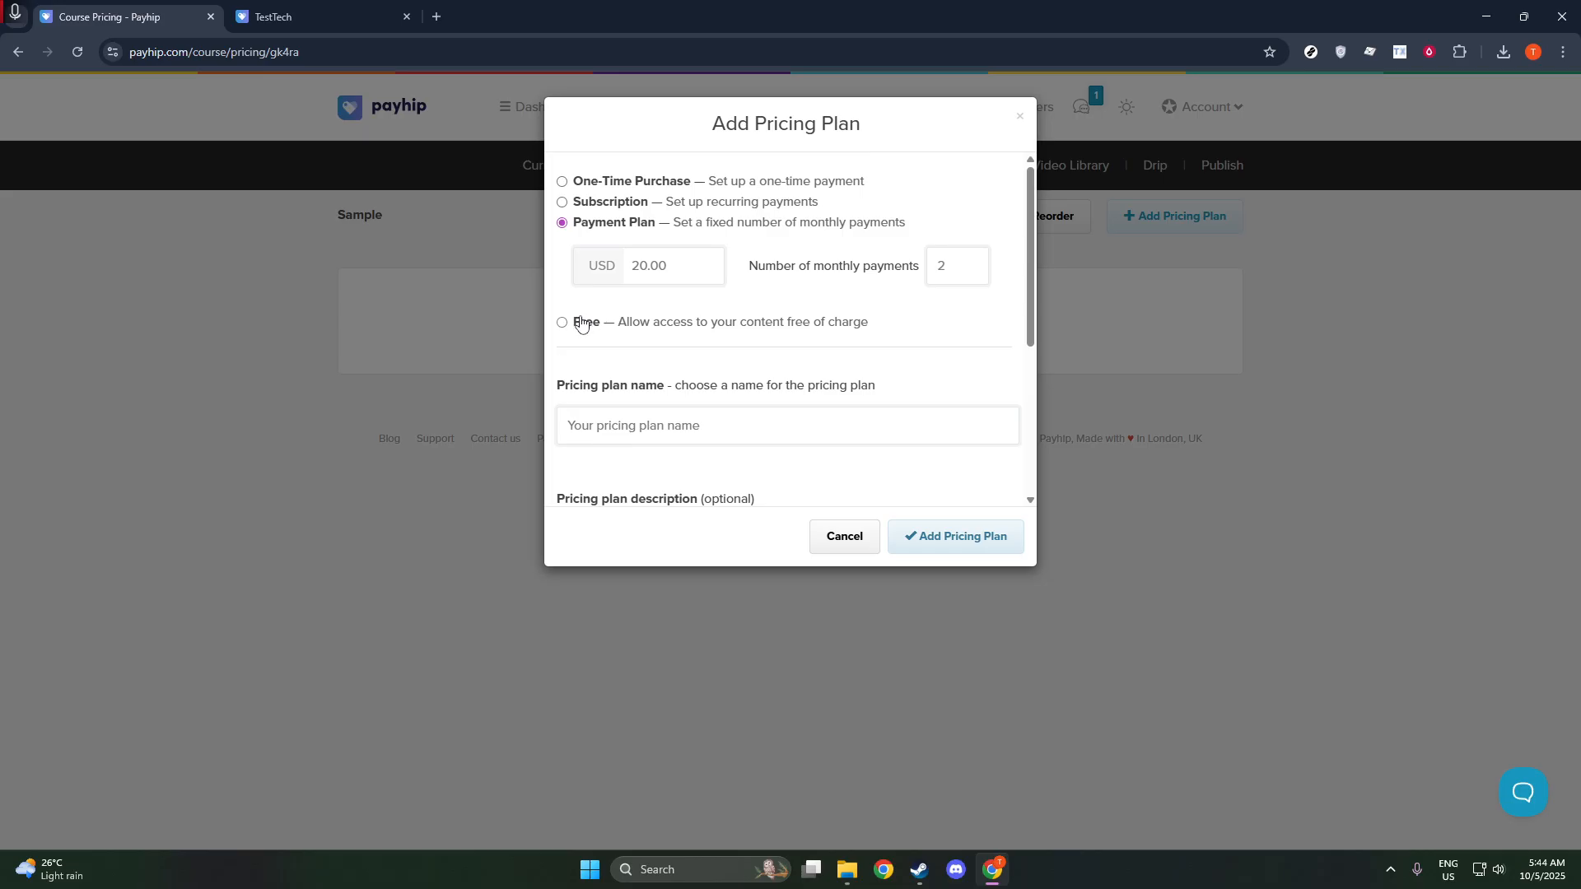
{"action": "left_click", "coordinate": [585, 321]}
Step: Name the pricing plan "Free" and add it to the course
{"action": "scroll", "coordinate": [765, 388], "scroll_direction": "down", "scroll_amount": 2}
{"action": "left_click", "coordinate": [700, 242]}
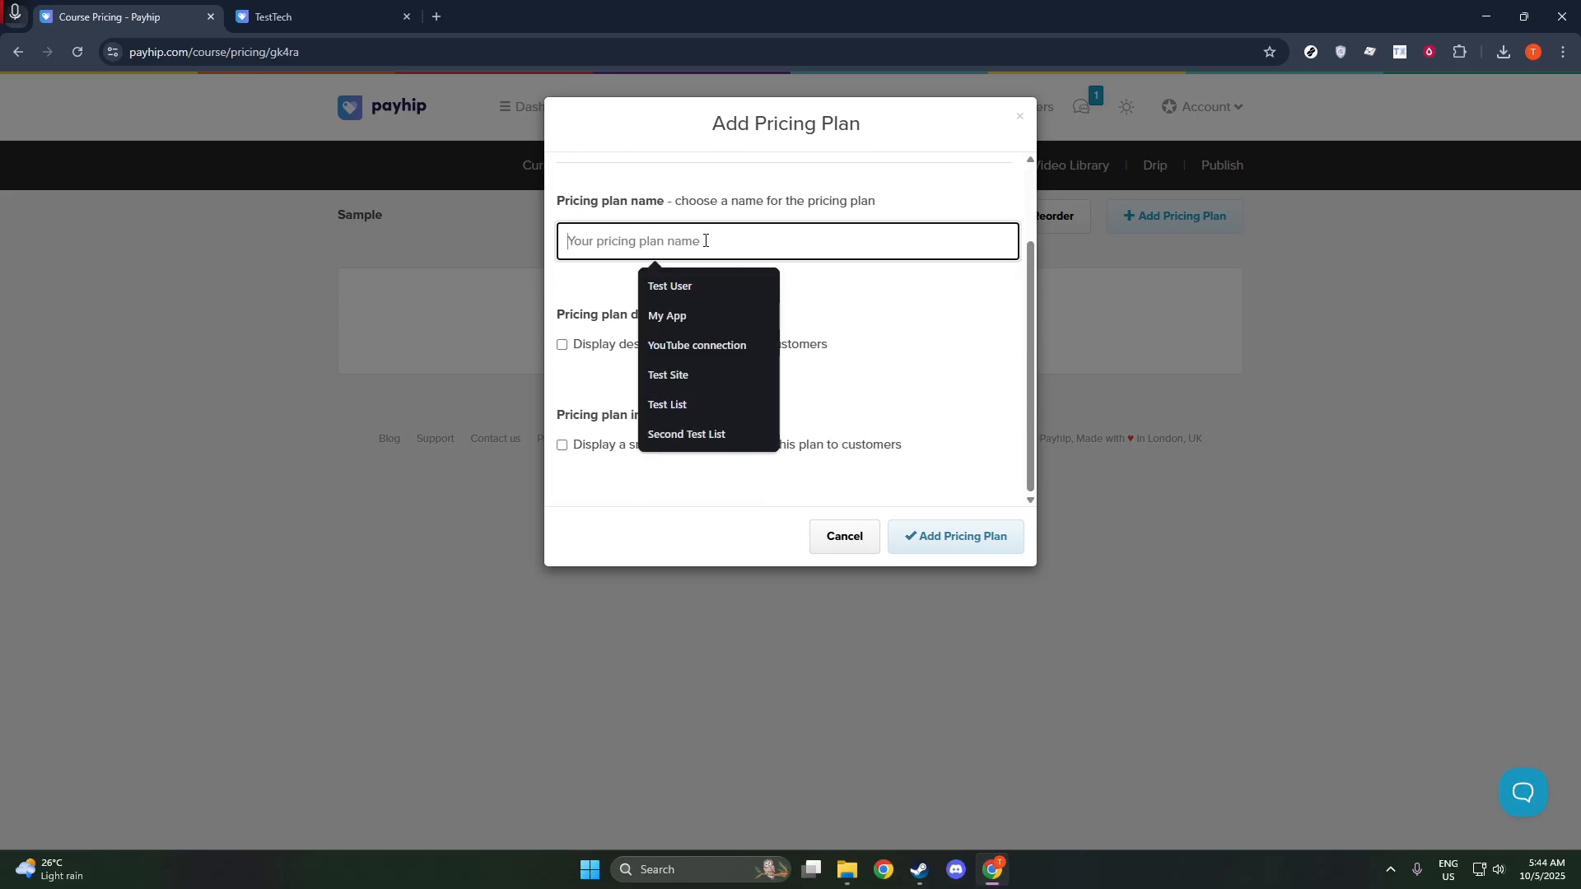
{"action": "type", "text": "Free"}
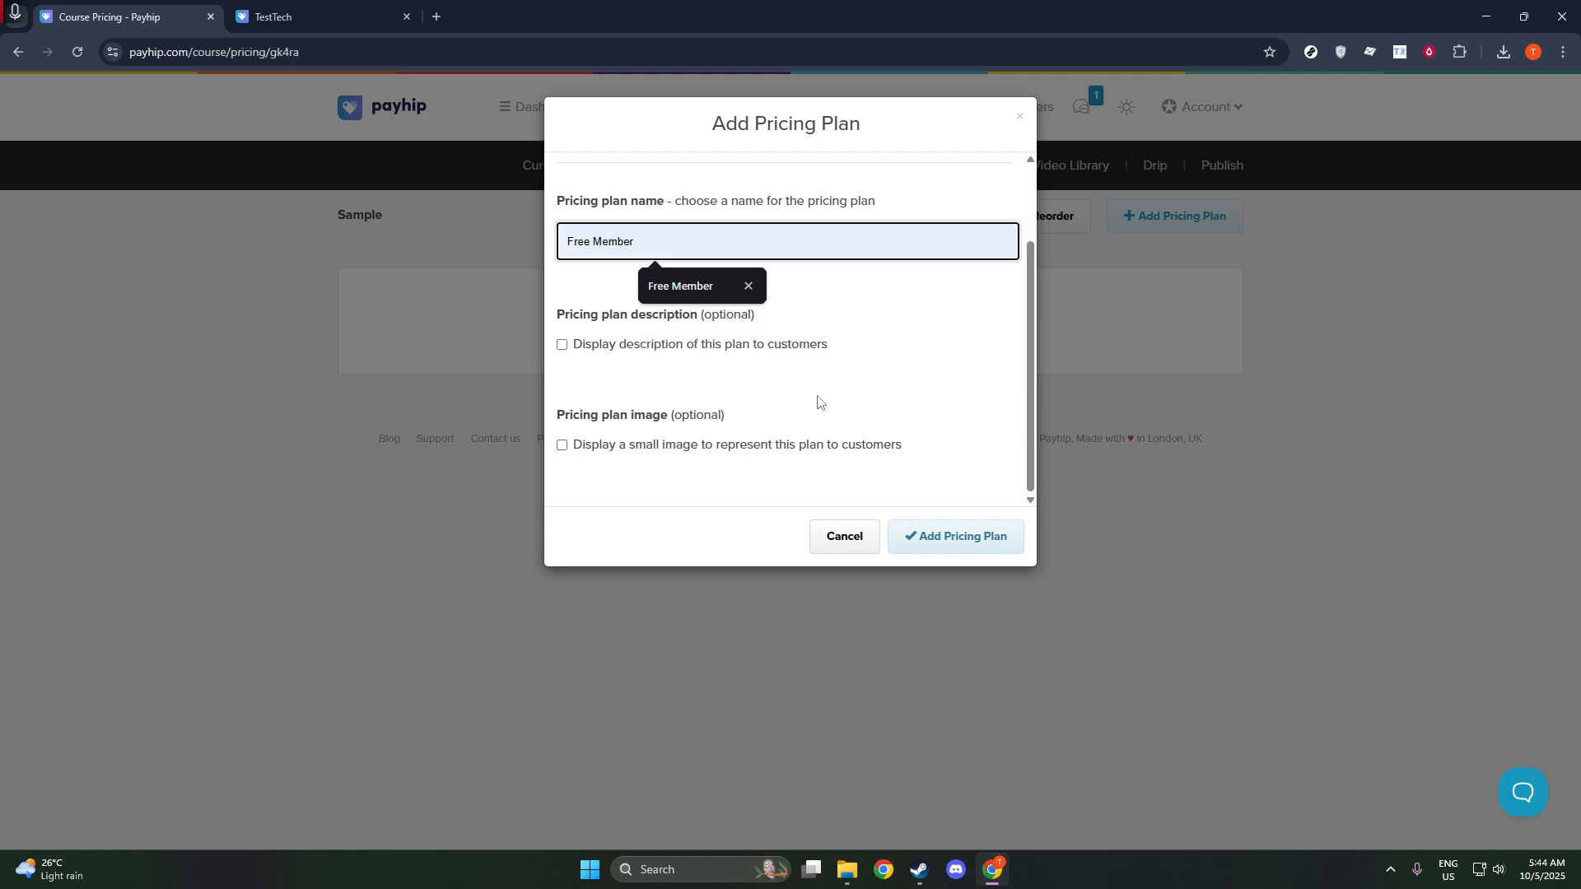
{"action": "left_click", "coordinate": [924, 391]}
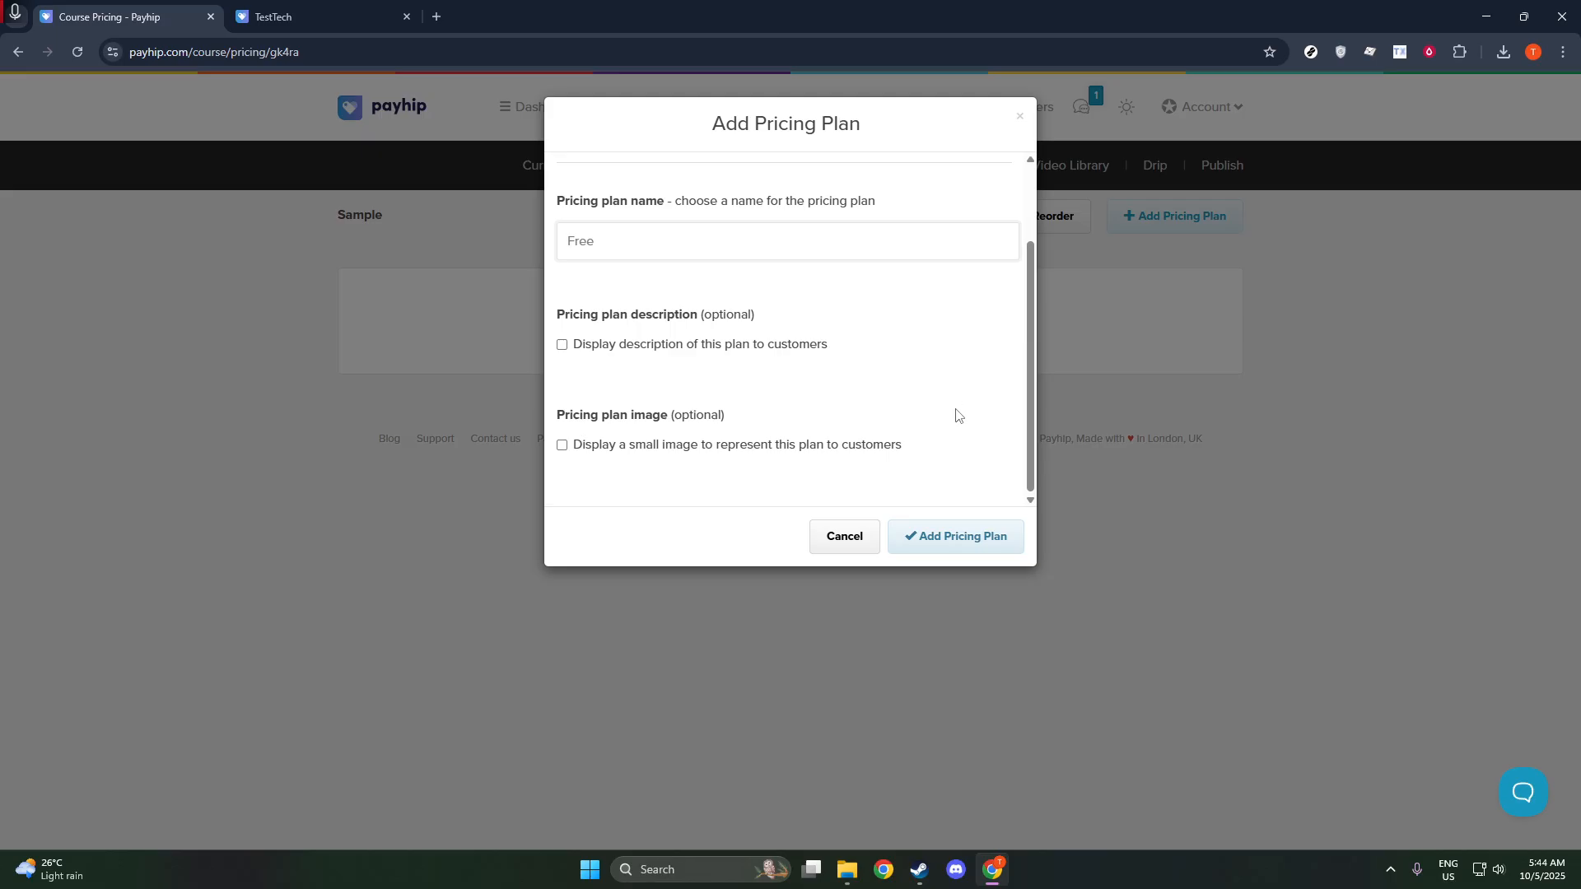
{"action": "scroll", "coordinate": [953, 412], "scroll_direction": "up", "scroll_amount": 2}
{"action": "left_click", "coordinate": [955, 537]}
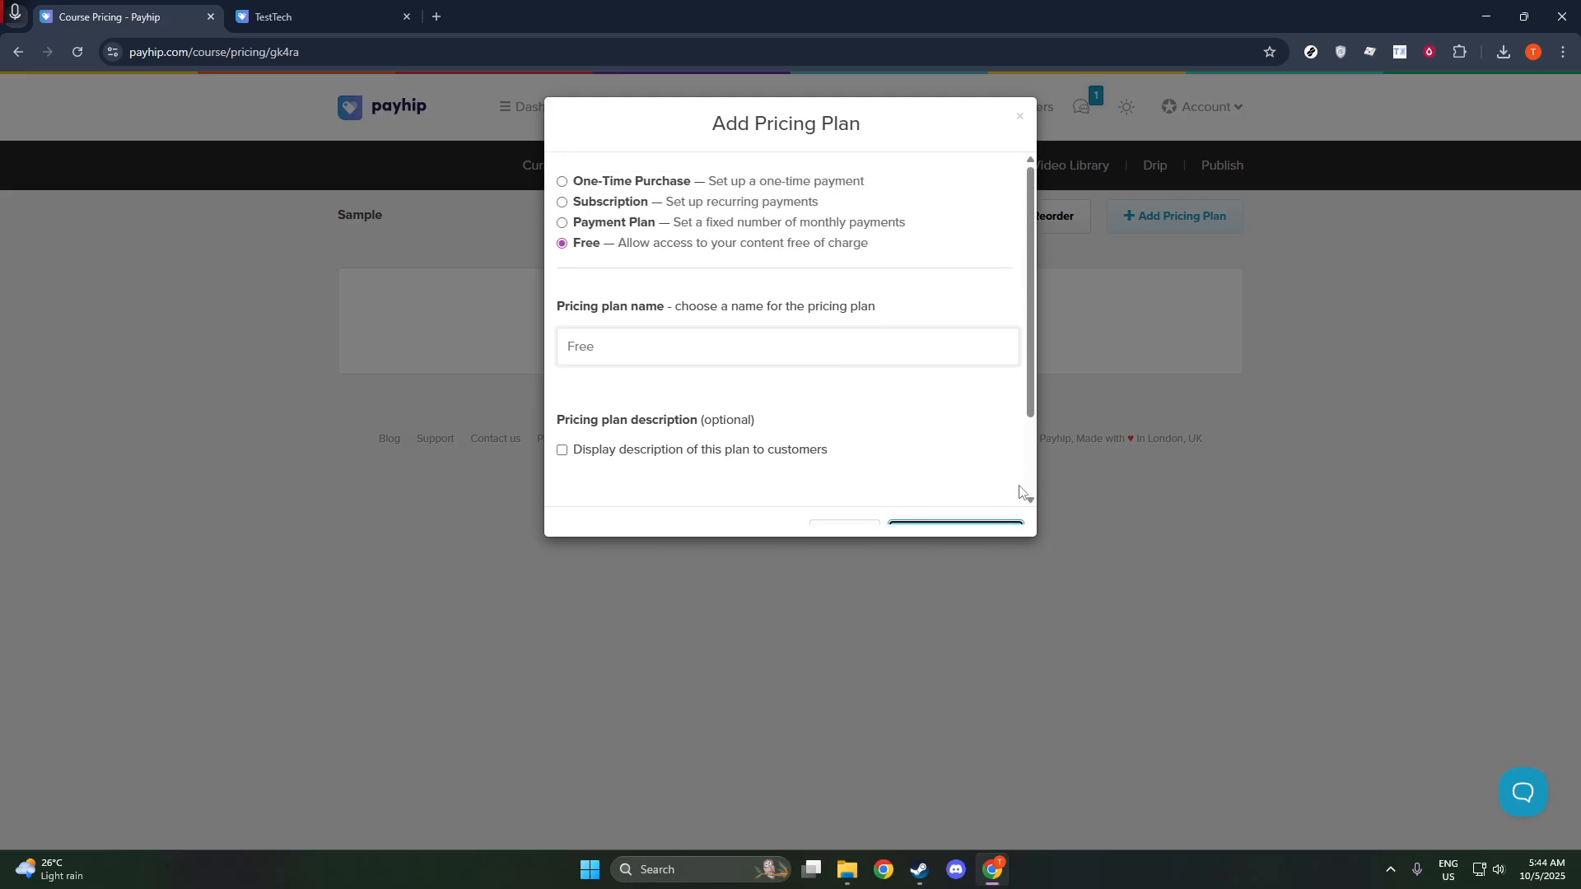